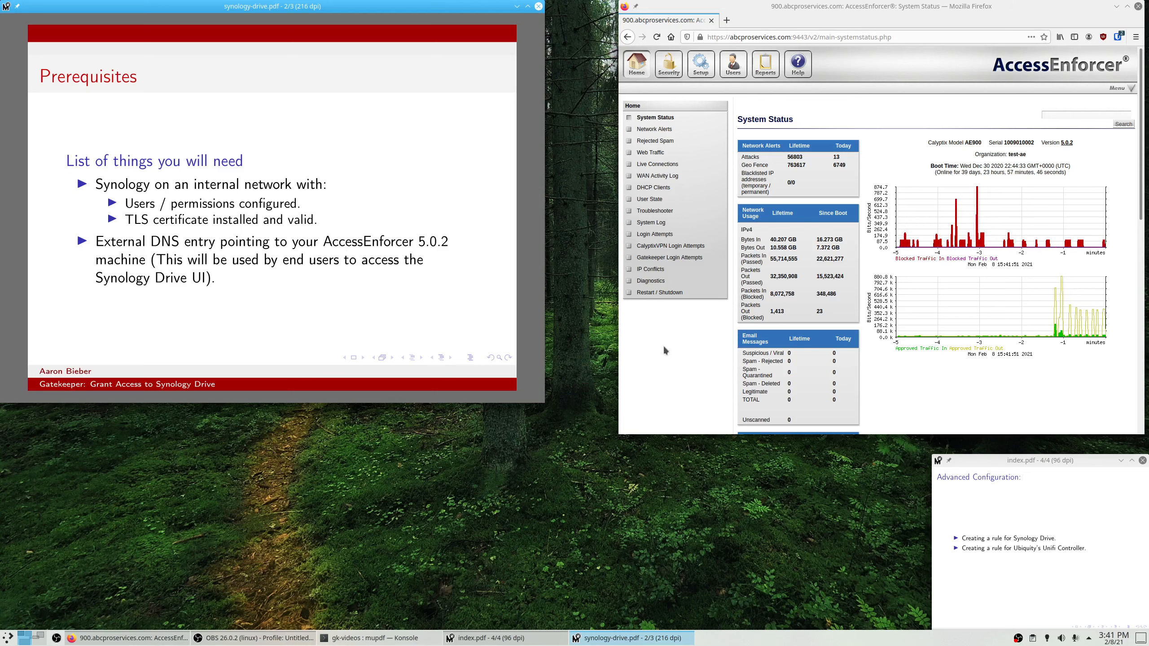
Advance the notes to the Configuration slide with the Synology Drive rule values, keeping AccessEnforcer in focus.
left_click(683, 371)
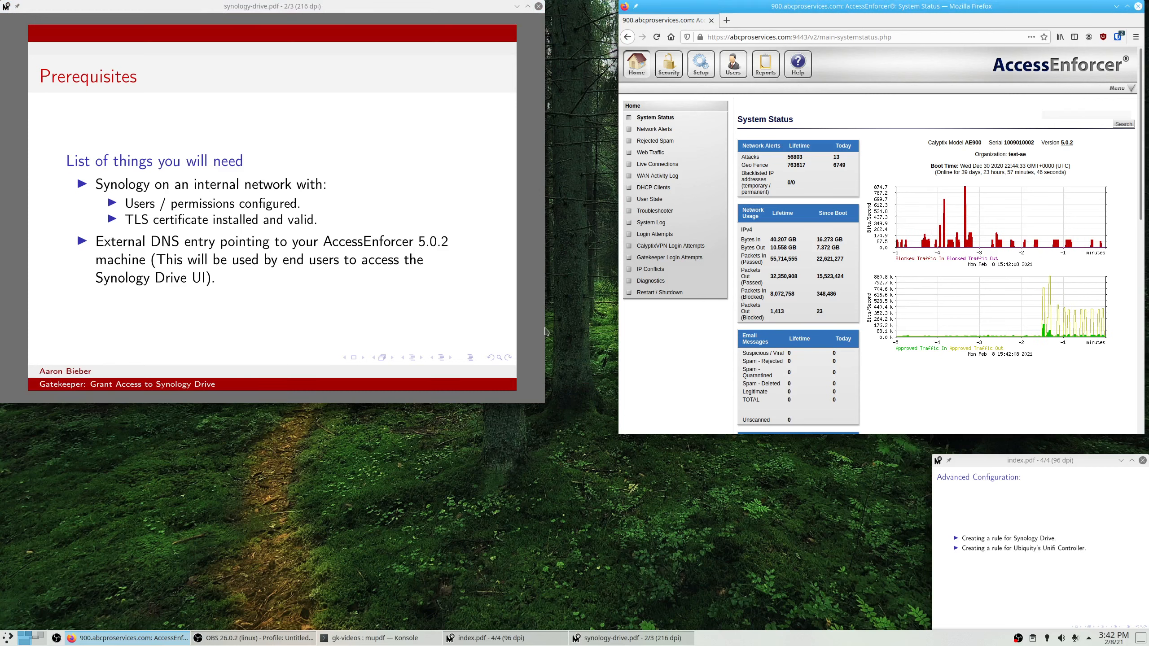
left_click(491, 338)
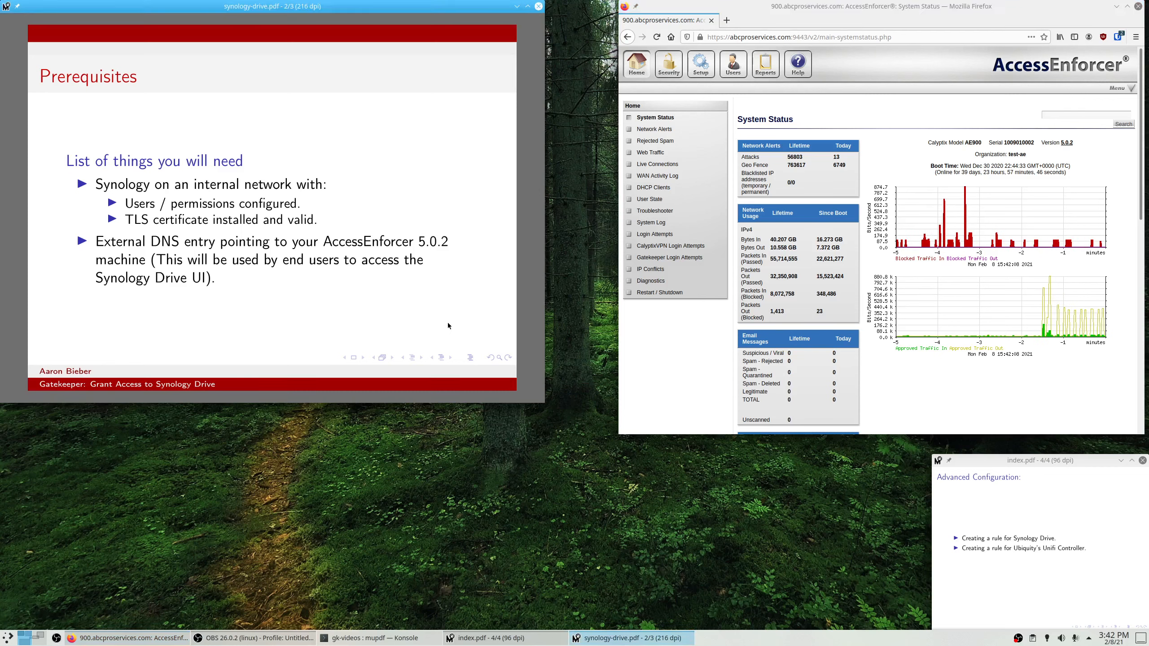
key("Page_Down")
left_click(652, 339)
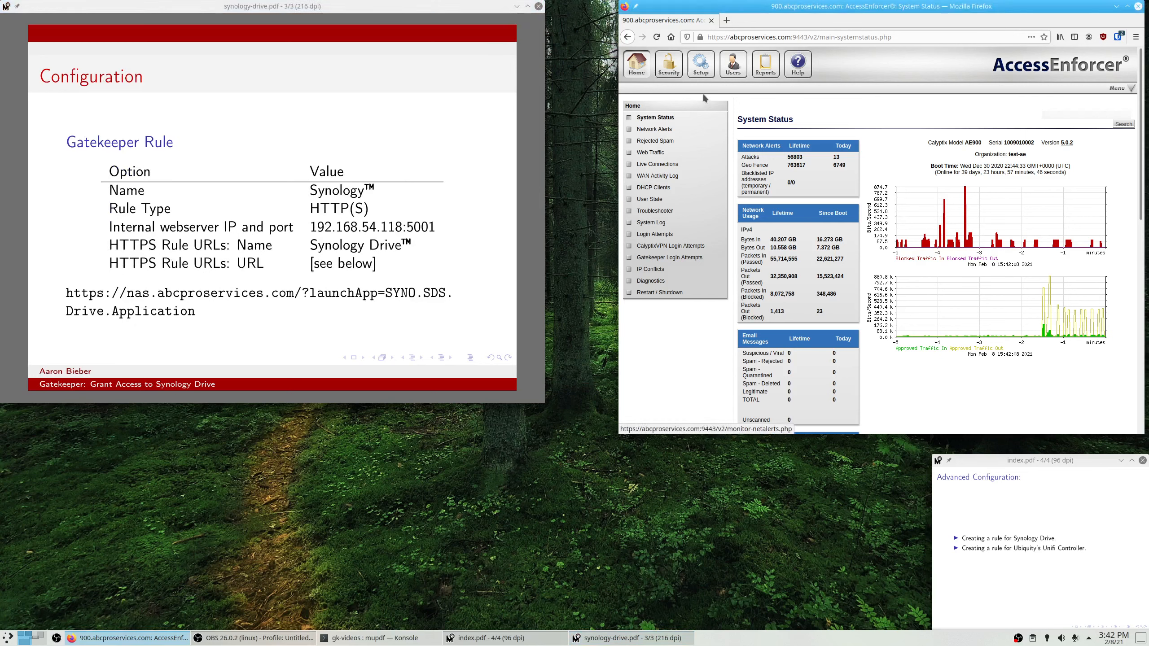
Go to Security > Gatekeeper, review the Local Dir portal's users, then open its Manage Rules page.
left_click(668, 63)
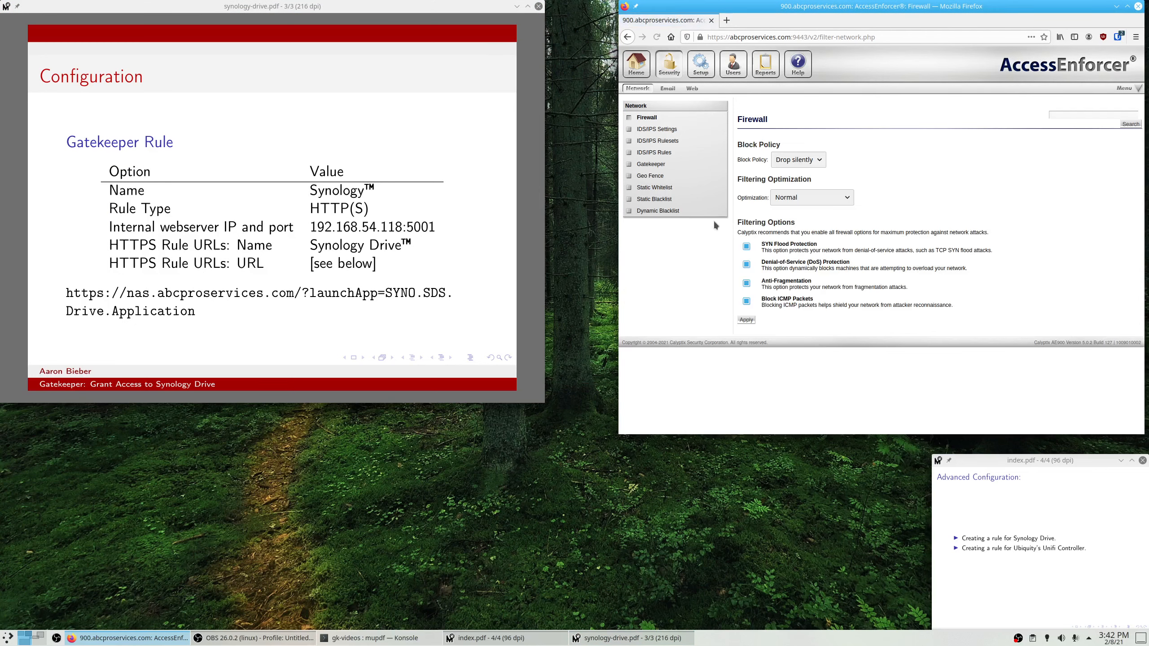
left_click(651, 164)
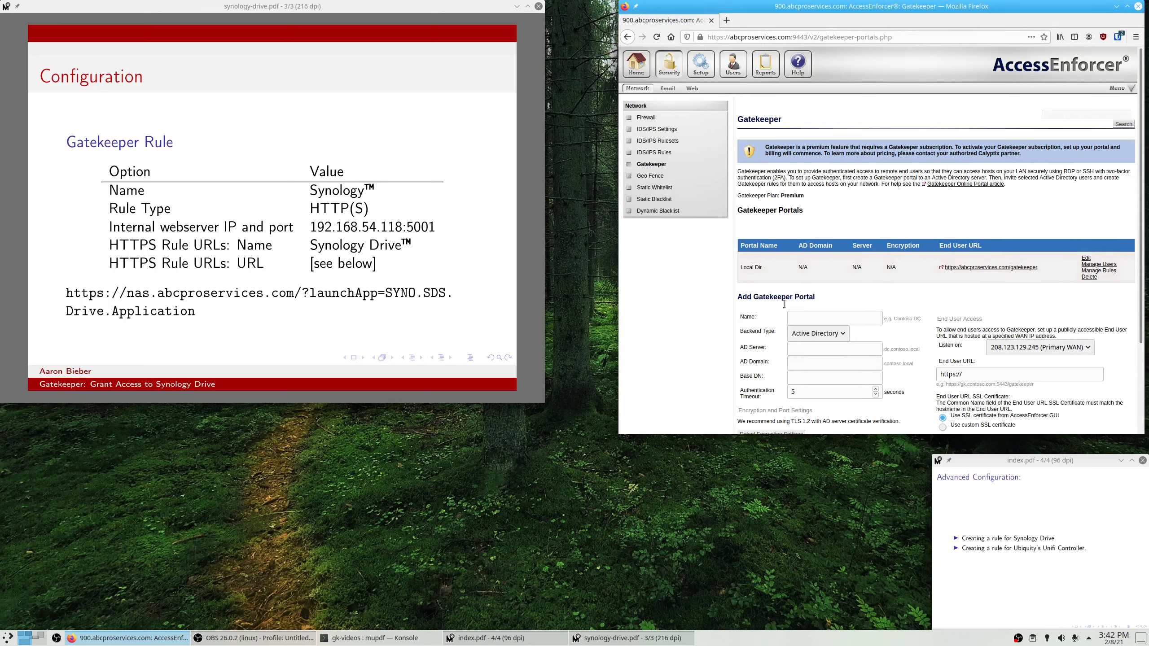
left_click(804, 338)
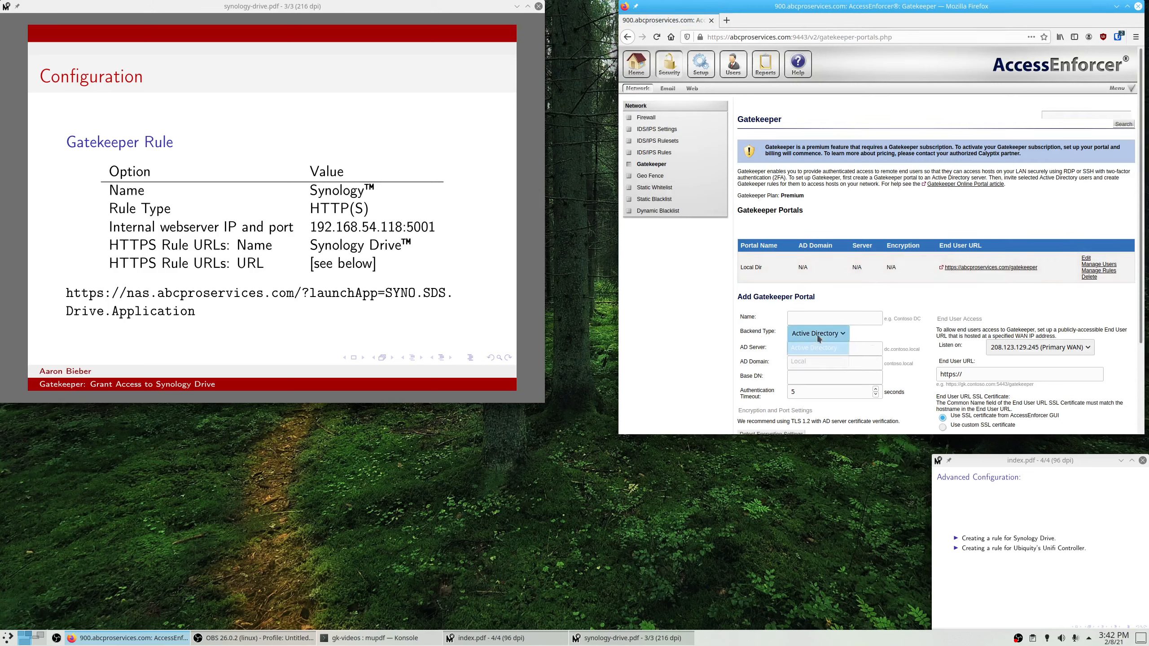
left_click(941, 317)
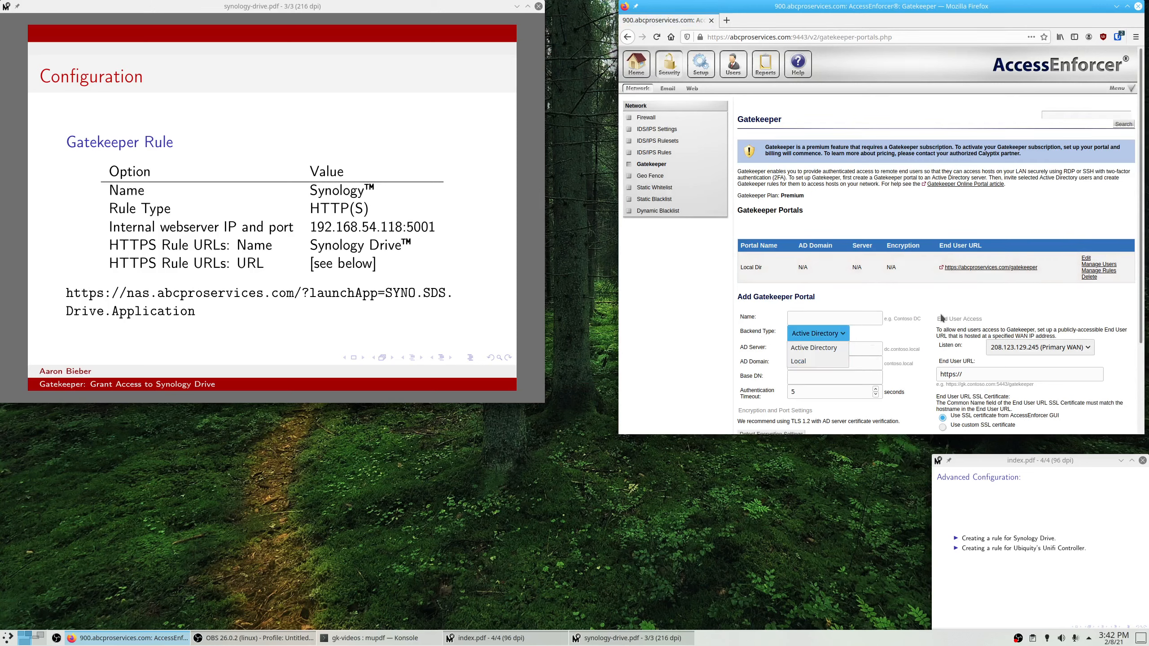
left_click(1103, 264)
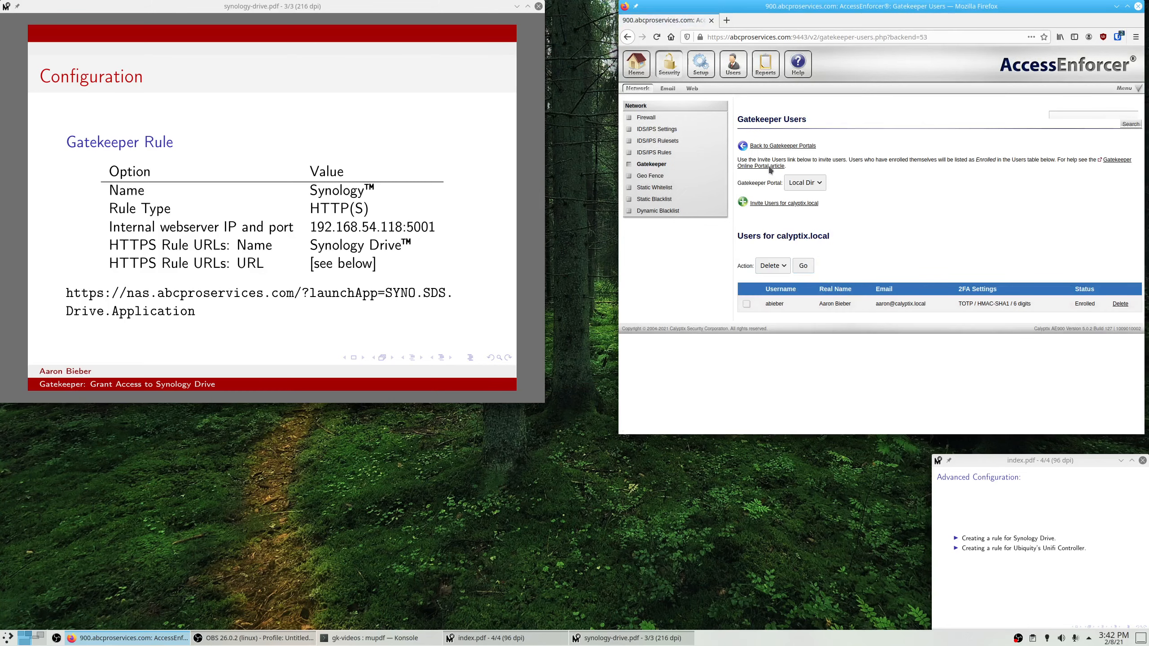
left_click(768, 146)
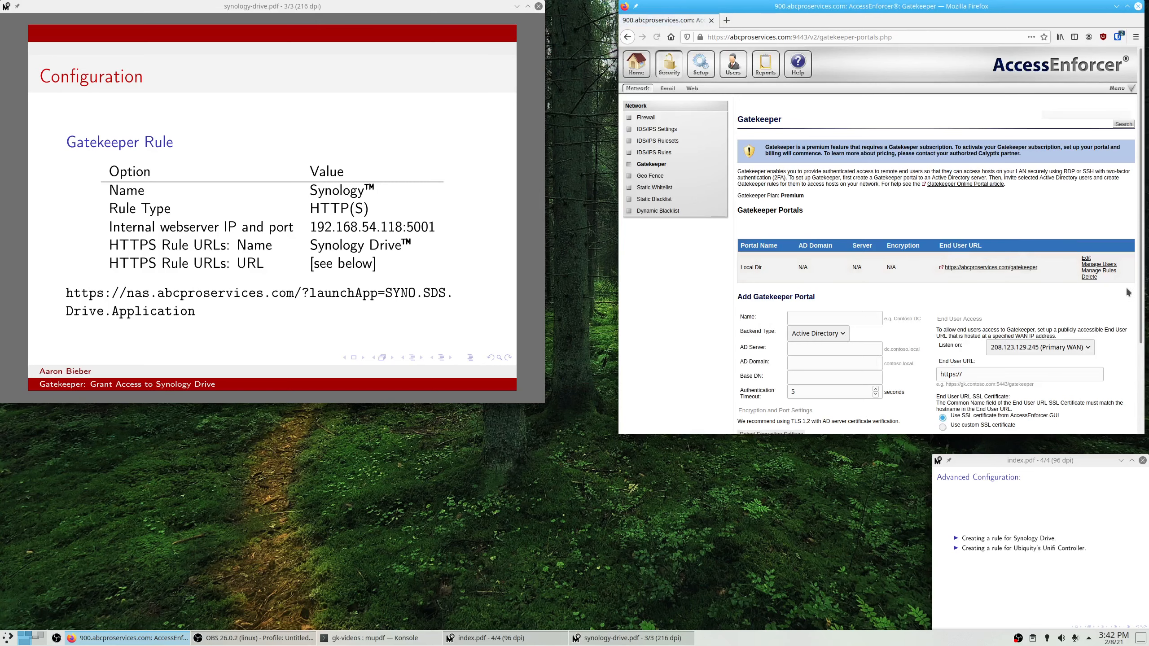
left_click(1103, 270)
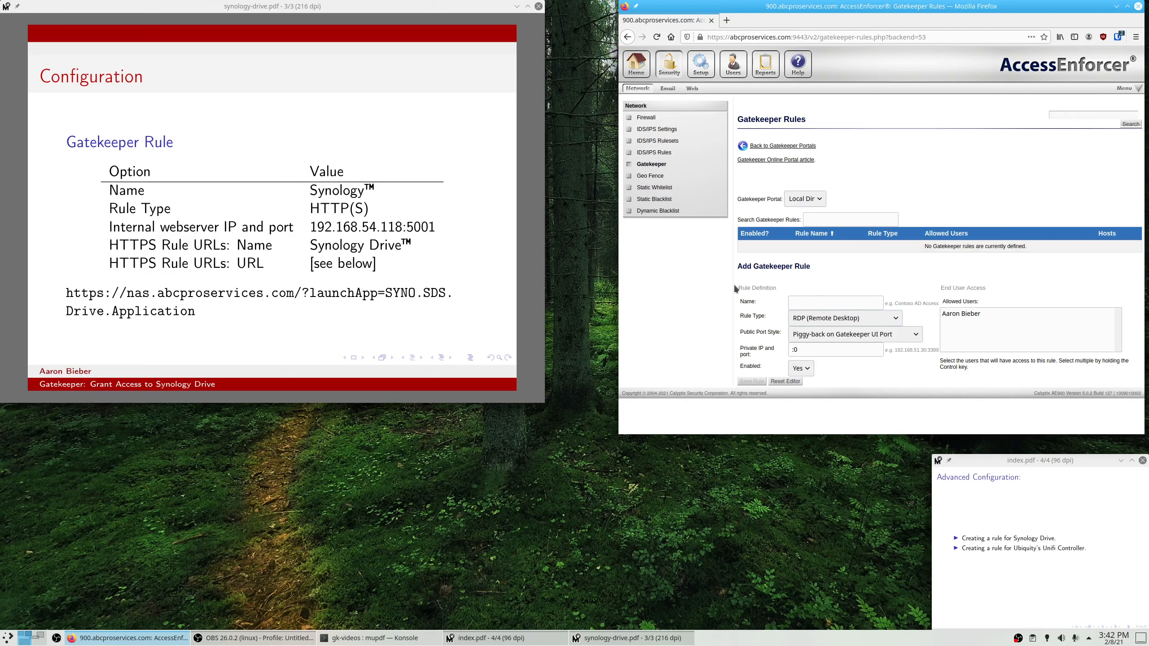
Name the rule Synology, set type HTTP(S), and set the internal webserver to 192.168.54.118:5001.
left_click(806, 304)
type("Synology")
left_click(834, 322)
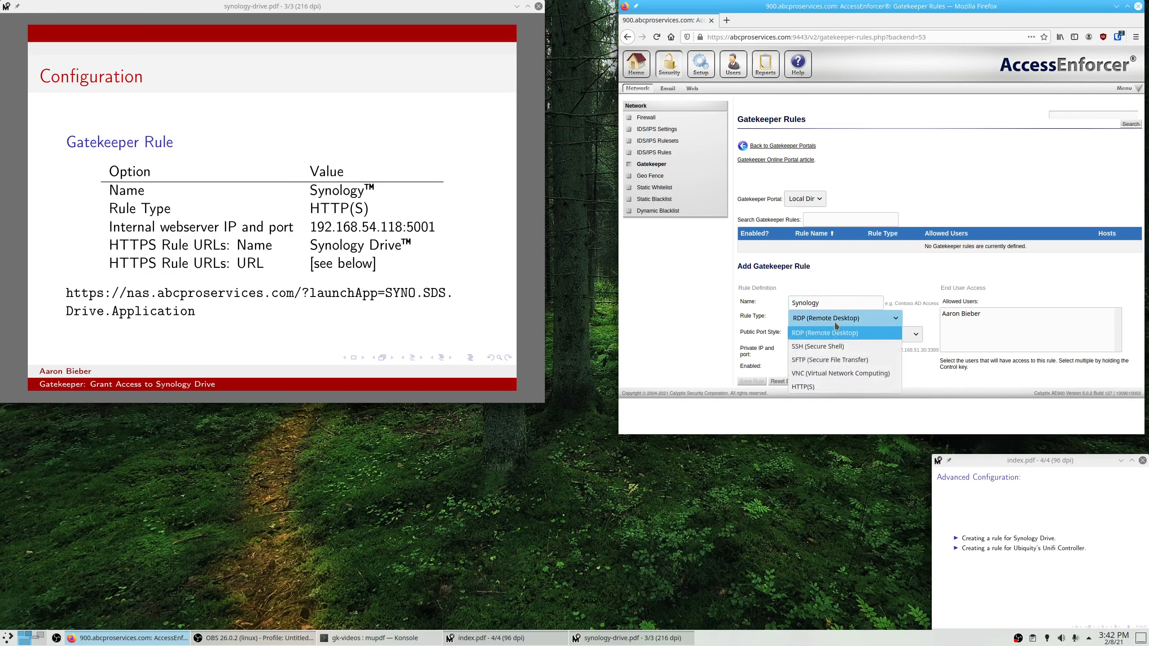
left_click(812, 386)
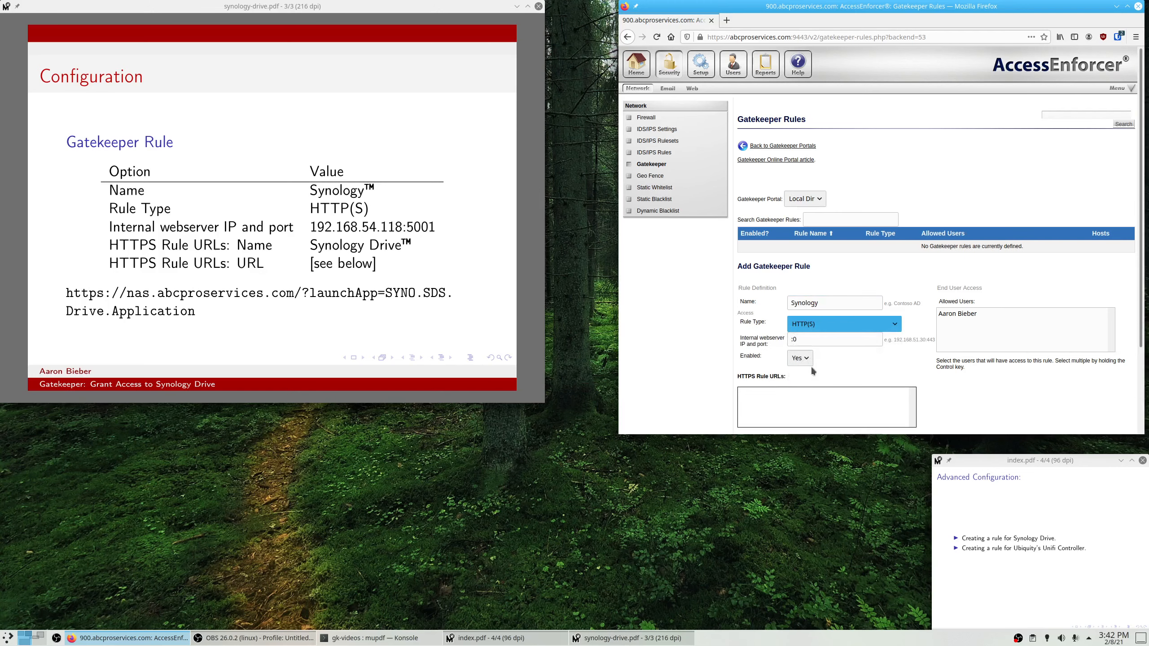
left_click(810, 340)
key("BackSpace")
key("BackSpace")
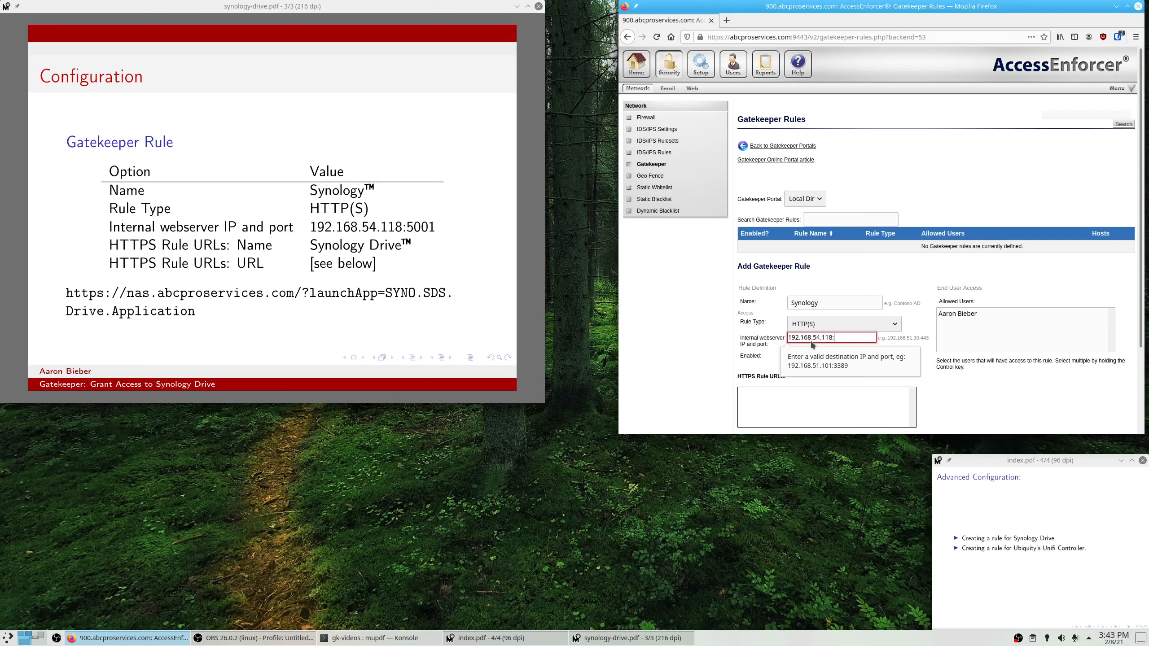
type("5001")
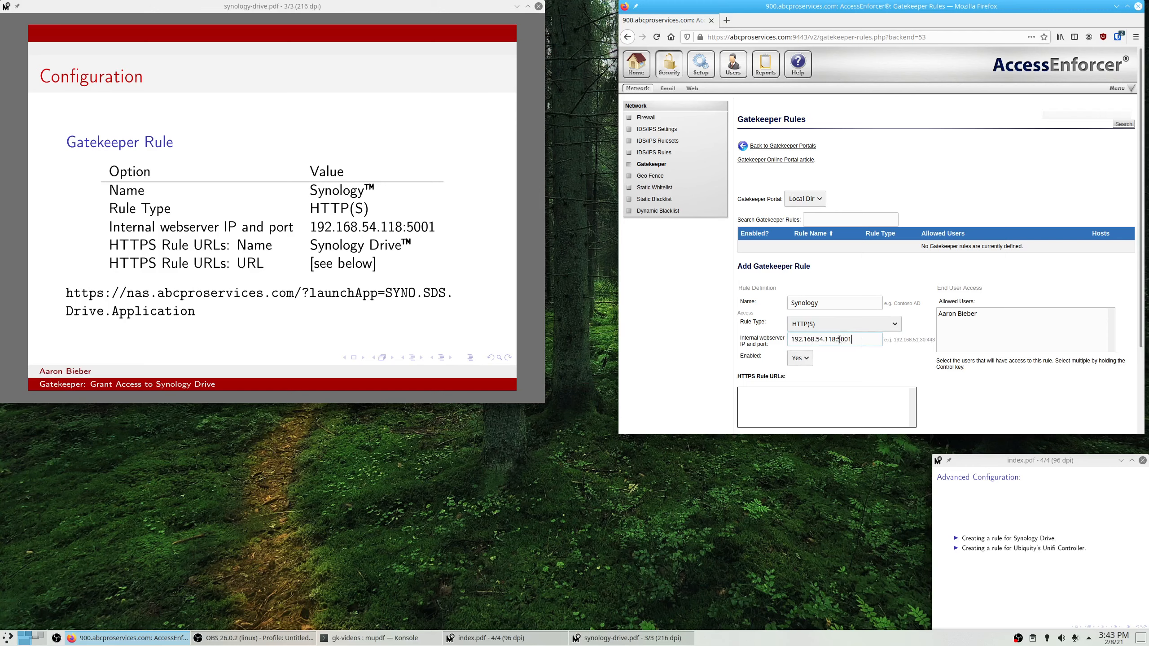
left_click_drag(838, 339, 866, 339)
Add the Synology Drive launchApp URL, allow the portal user, and save the Synology rule.
scroll(803, 348, "down", 4)
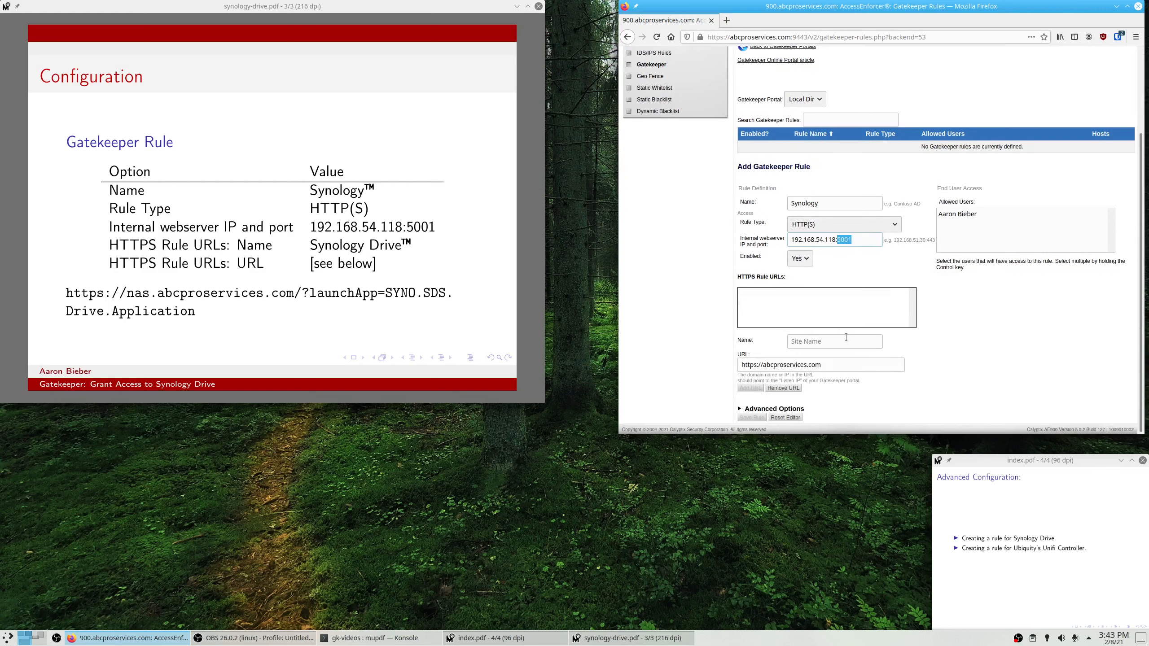
left_click(805, 302)
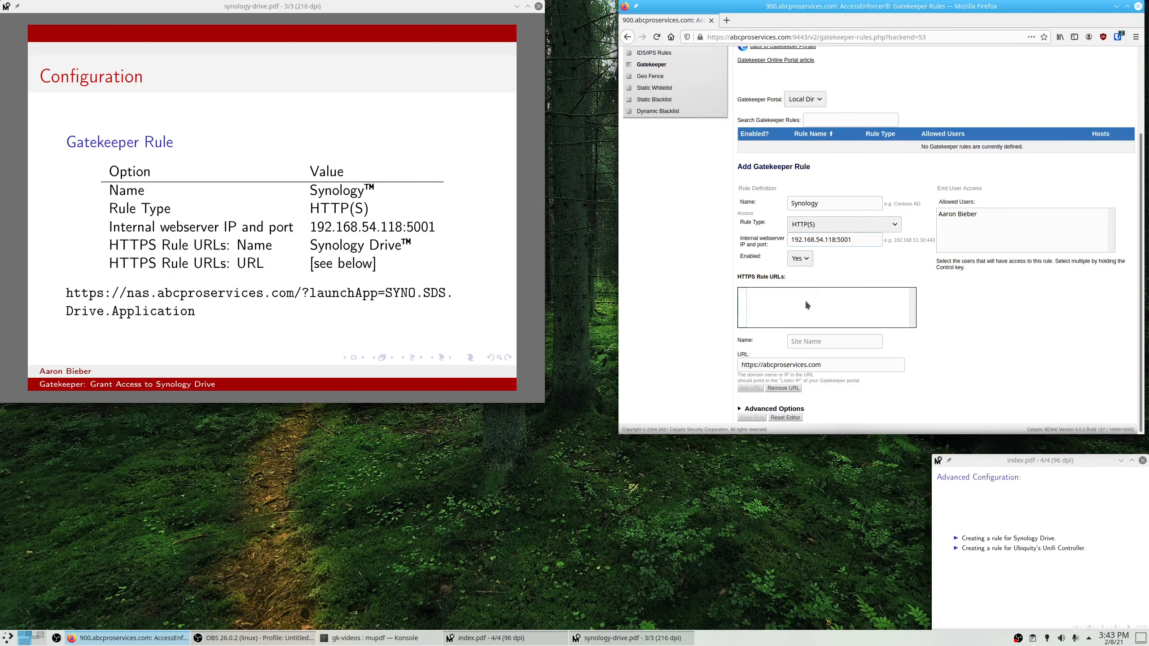
left_click(816, 343)
left_click(812, 342)
type("Sy")
type("nology Drive")
type("nas.")
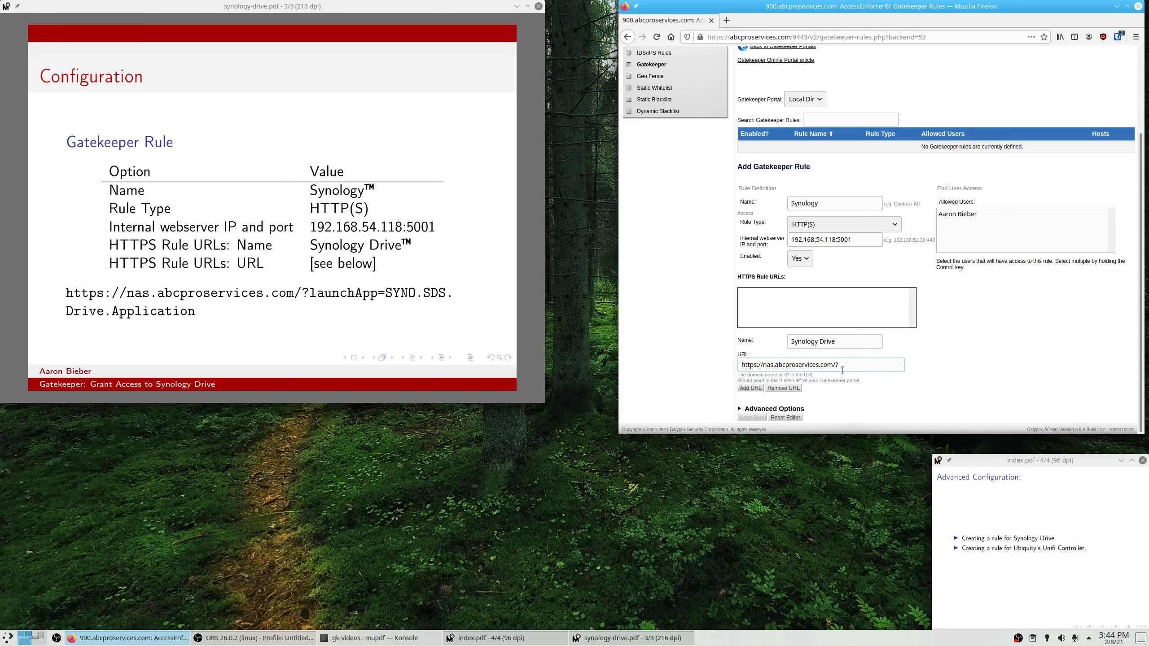
type("nchApp=SYSNO.SDS.Drive.Ap")
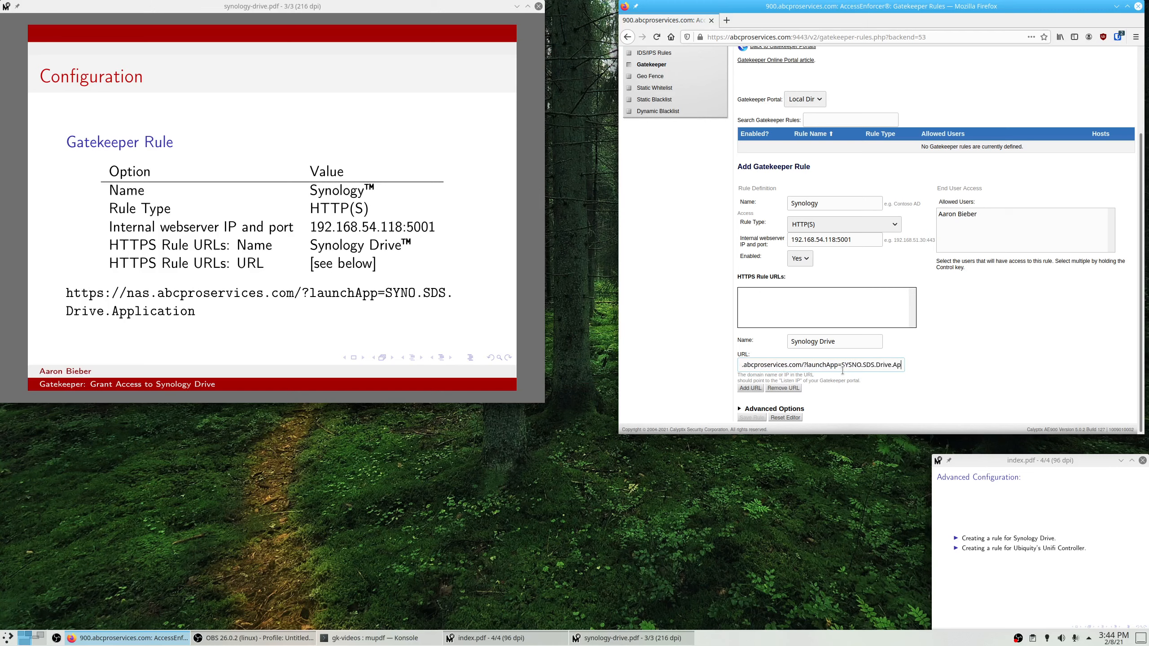
type("plication")
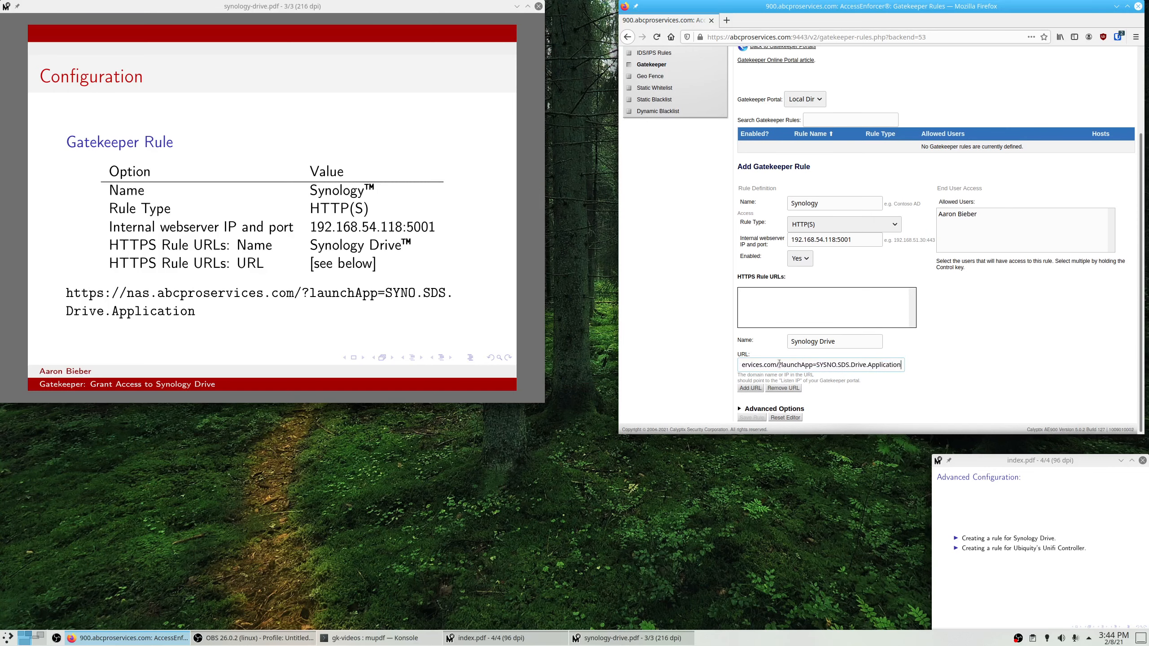
left_click(750, 389)
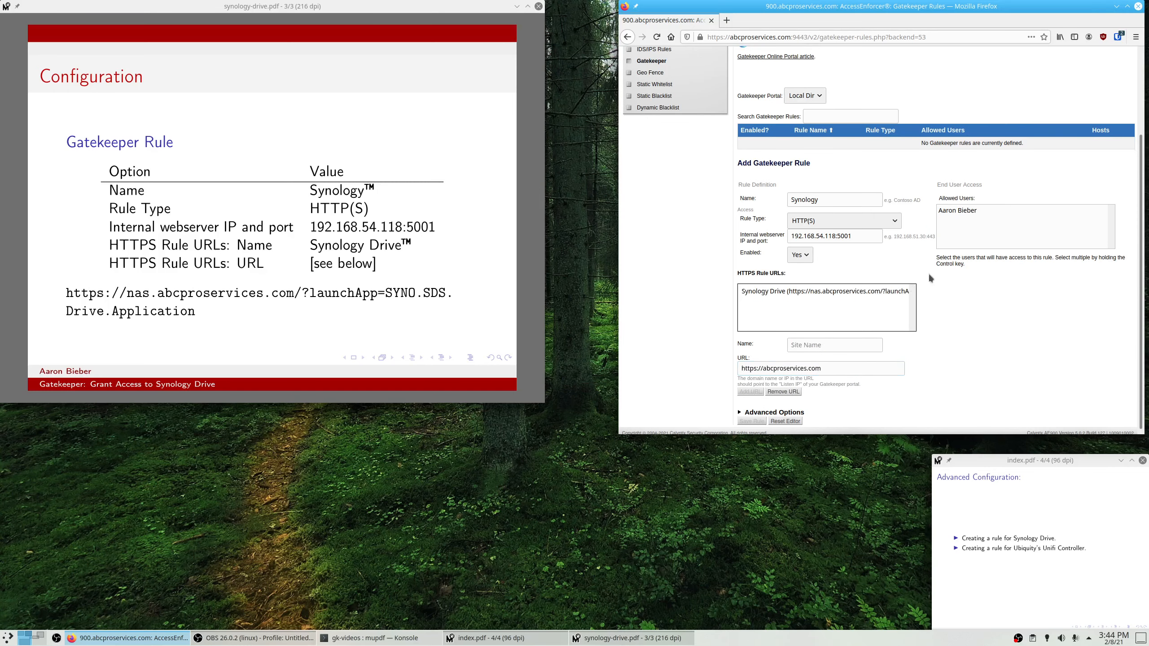
left_click(961, 213)
left_click(747, 419)
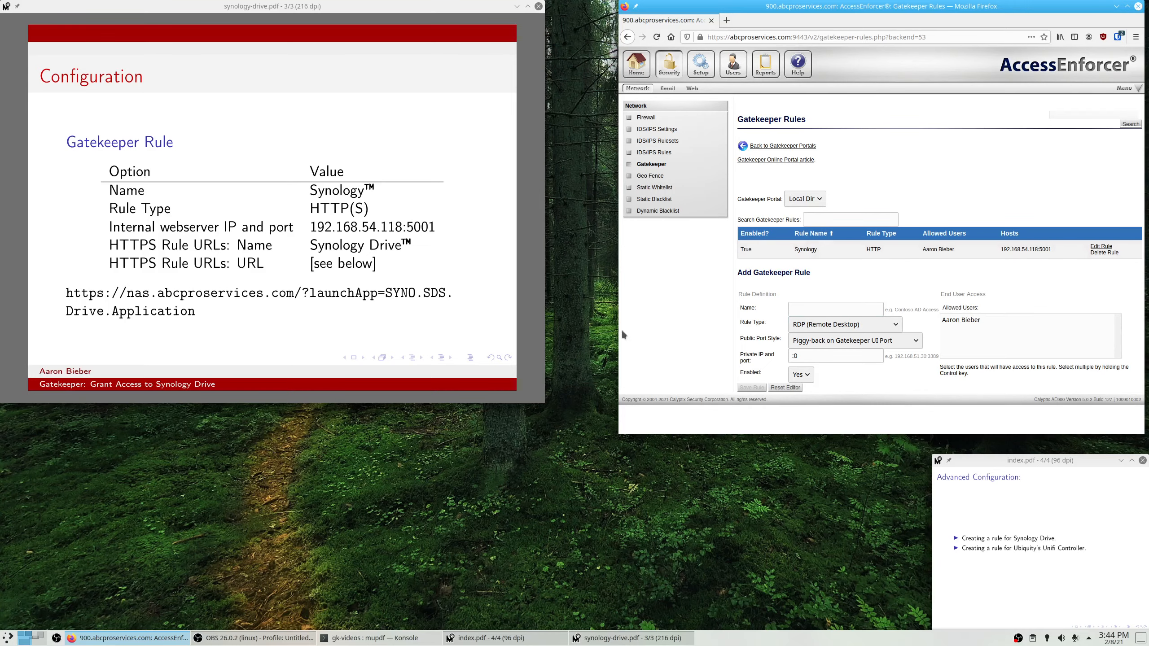
left_click(39, 638)
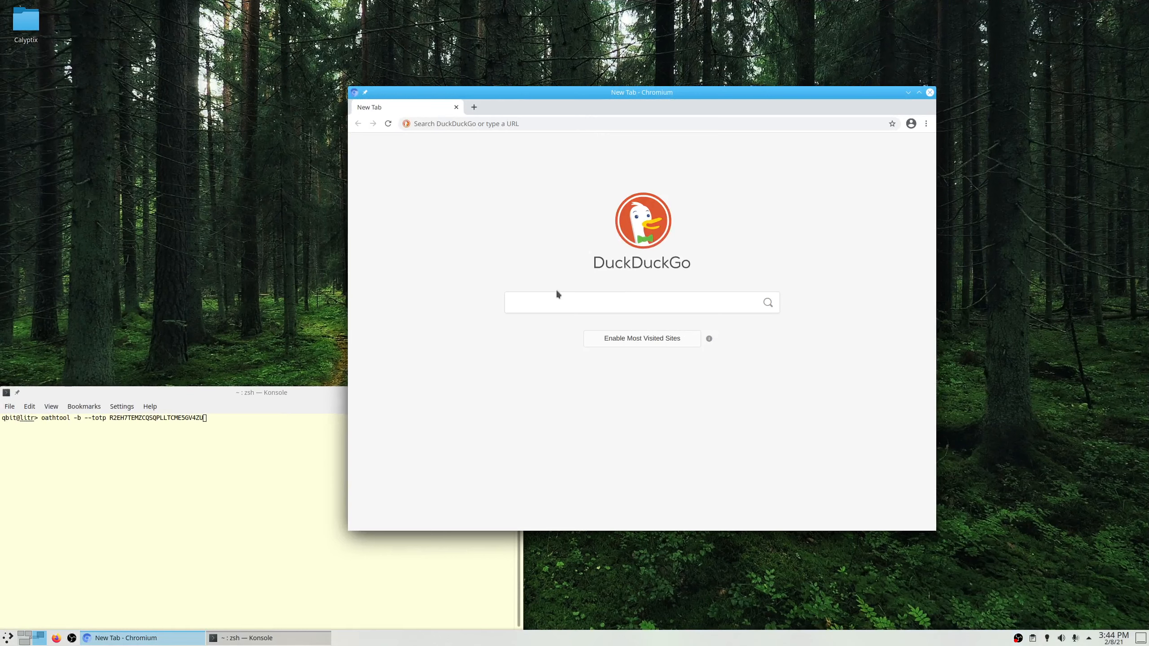
left_click(499, 123)
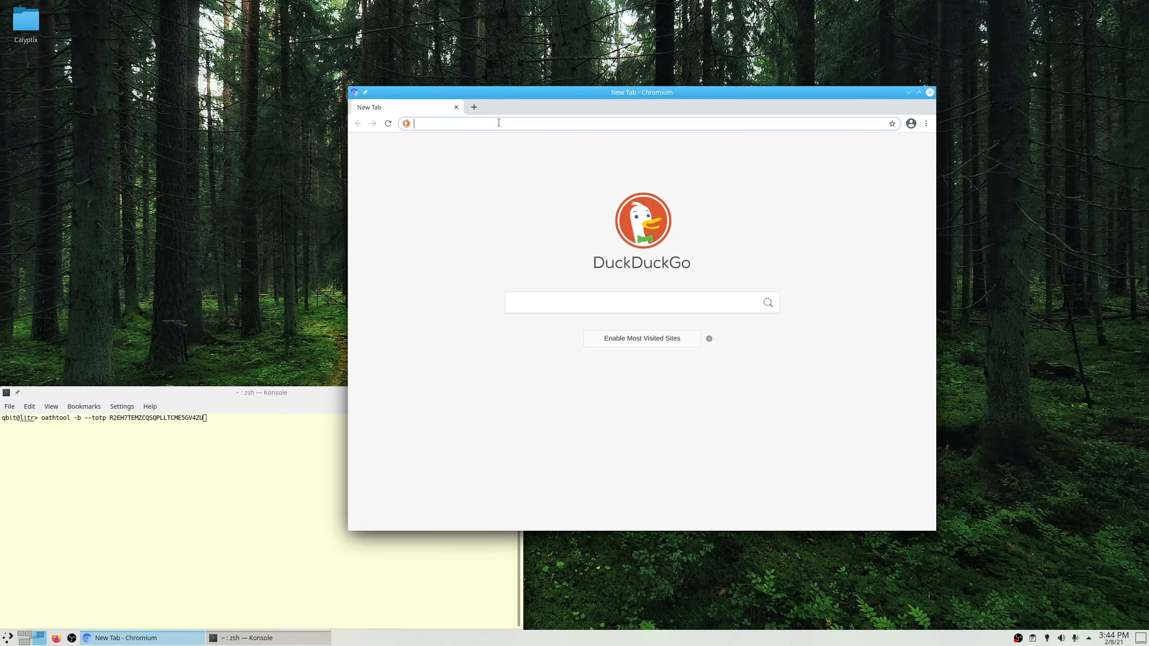
type("abcproservi")
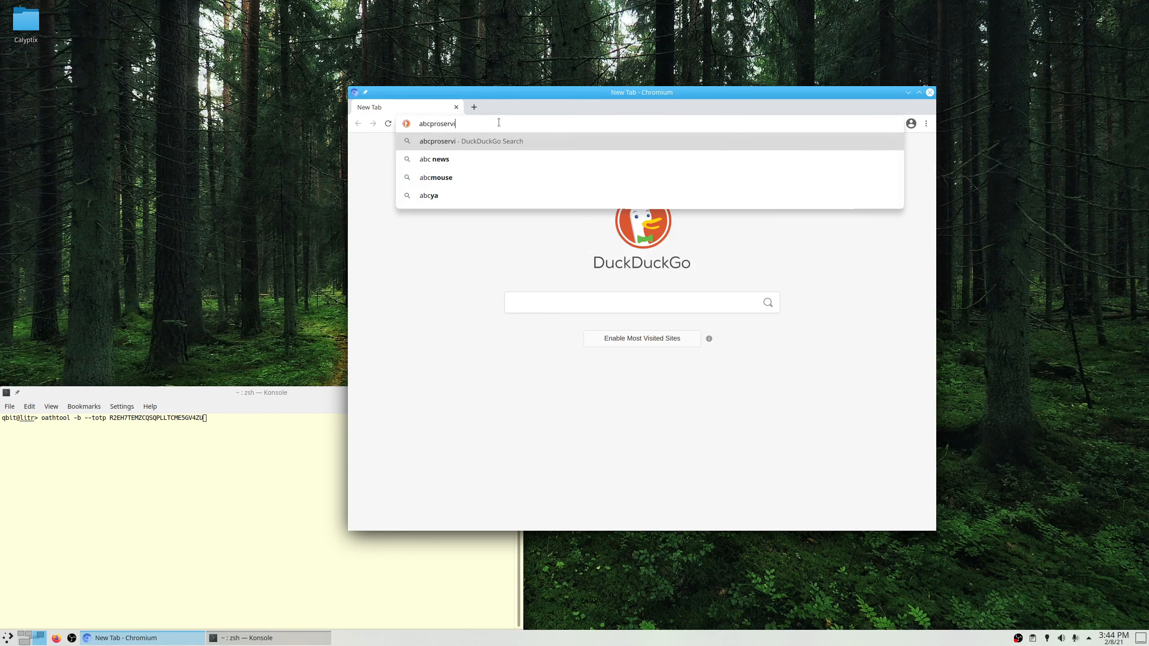
type("ces.com")
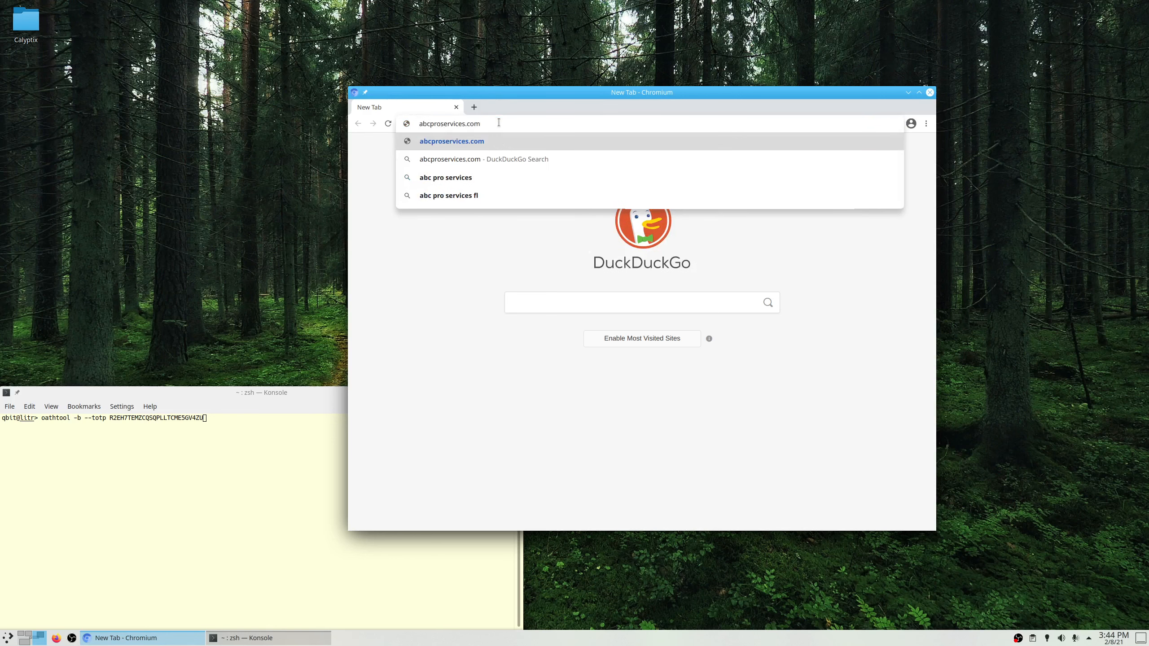
type("/gatekeeper")
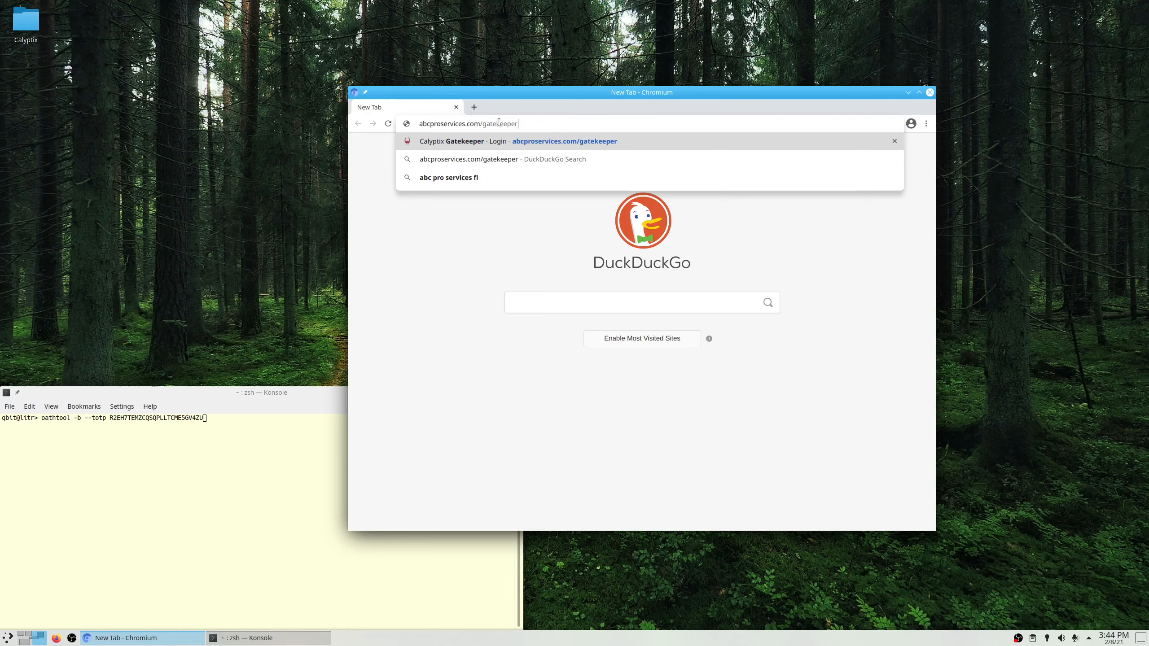
key("ctrl+a")
key("Left")
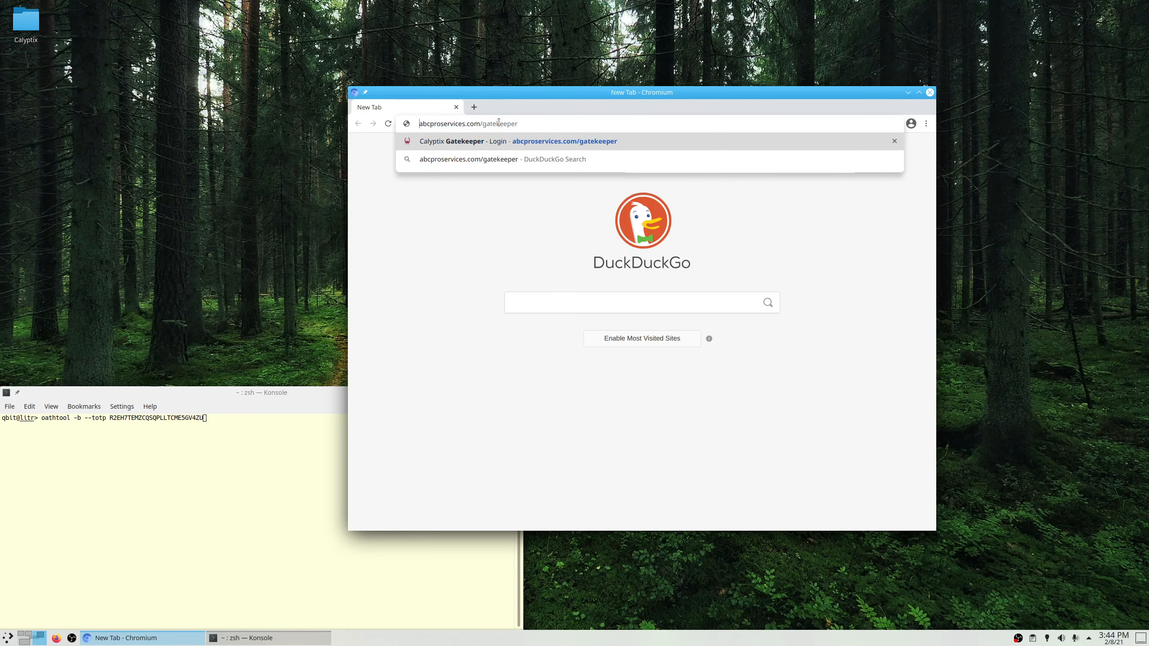
type("https://")
key("Return")
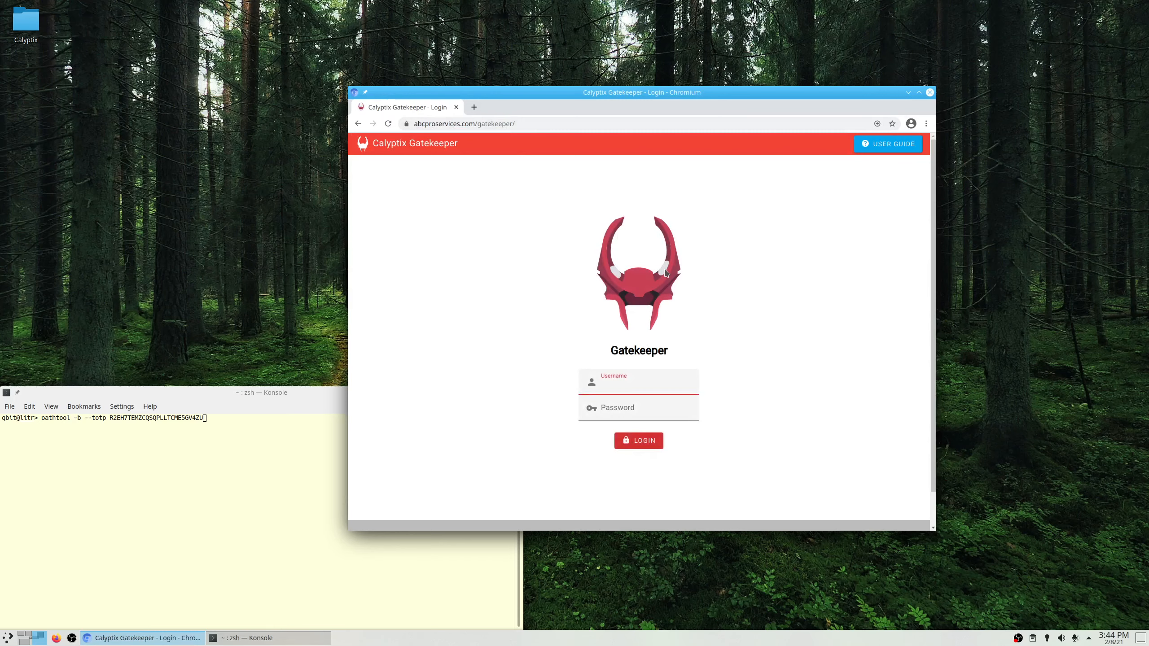
Sign in to the Gatekeeper portal with the portal user's username and password.
key("Tab")
type("••••••••")
key("Return")
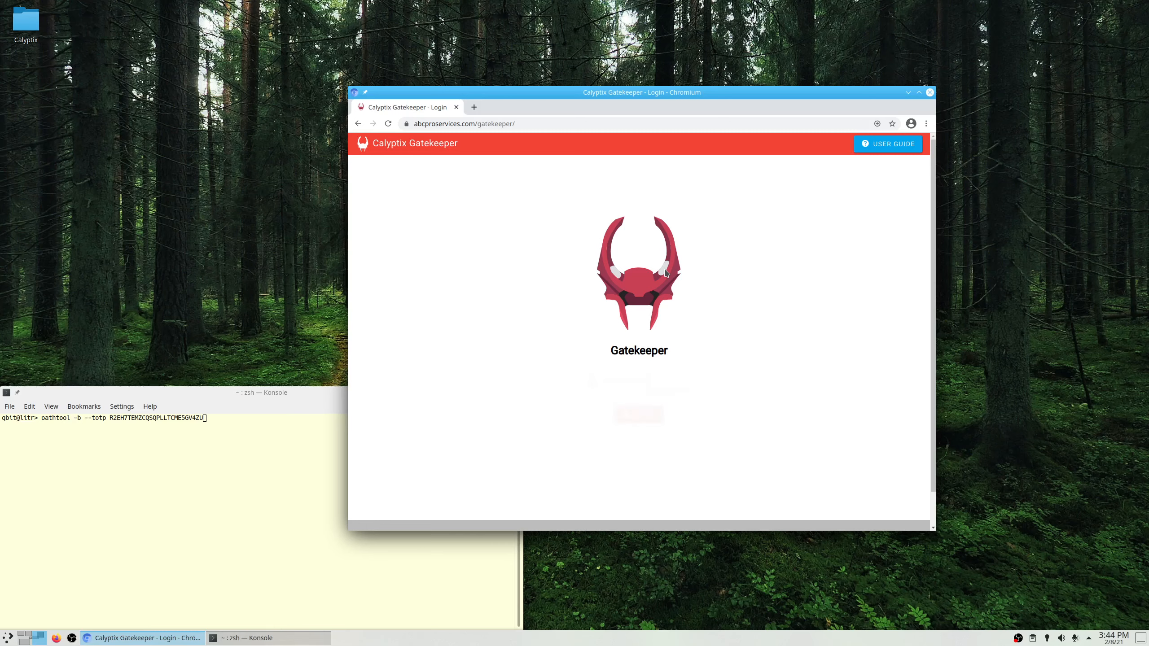
Enter the oathtool-generated two-factor code to finish login, then connect to the Synology device.
left_click(236, 500)
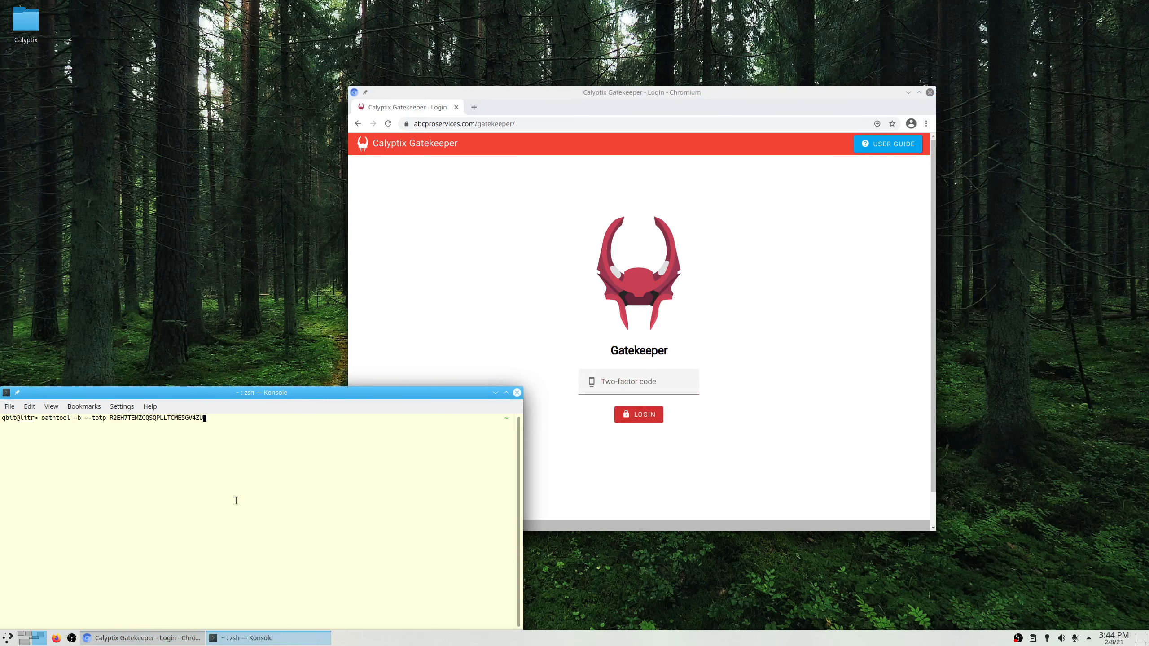
key("Return")
double_click(15, 432)
double_click(12, 425)
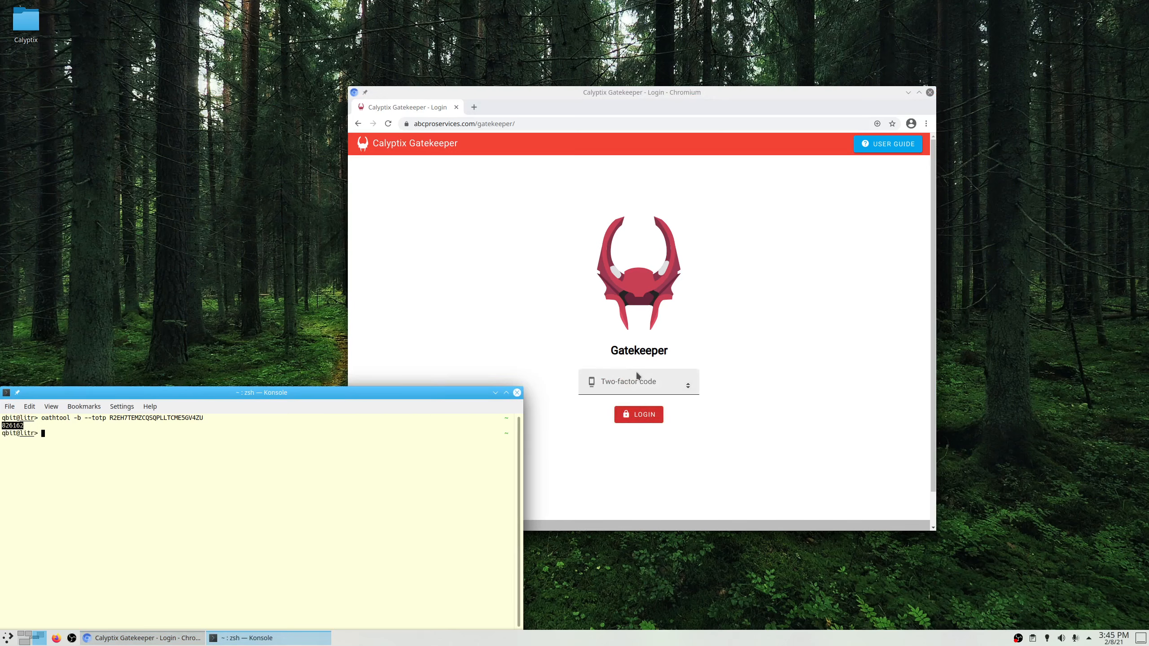
middle_click(637, 380)
left_click(630, 413)
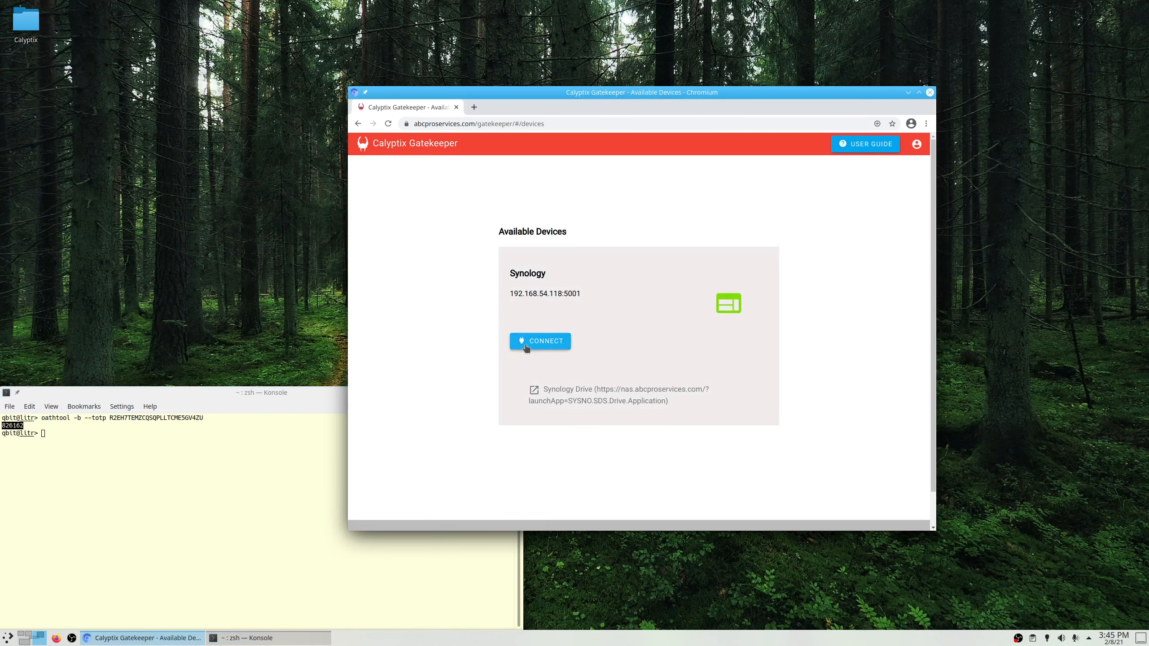
left_click(547, 342)
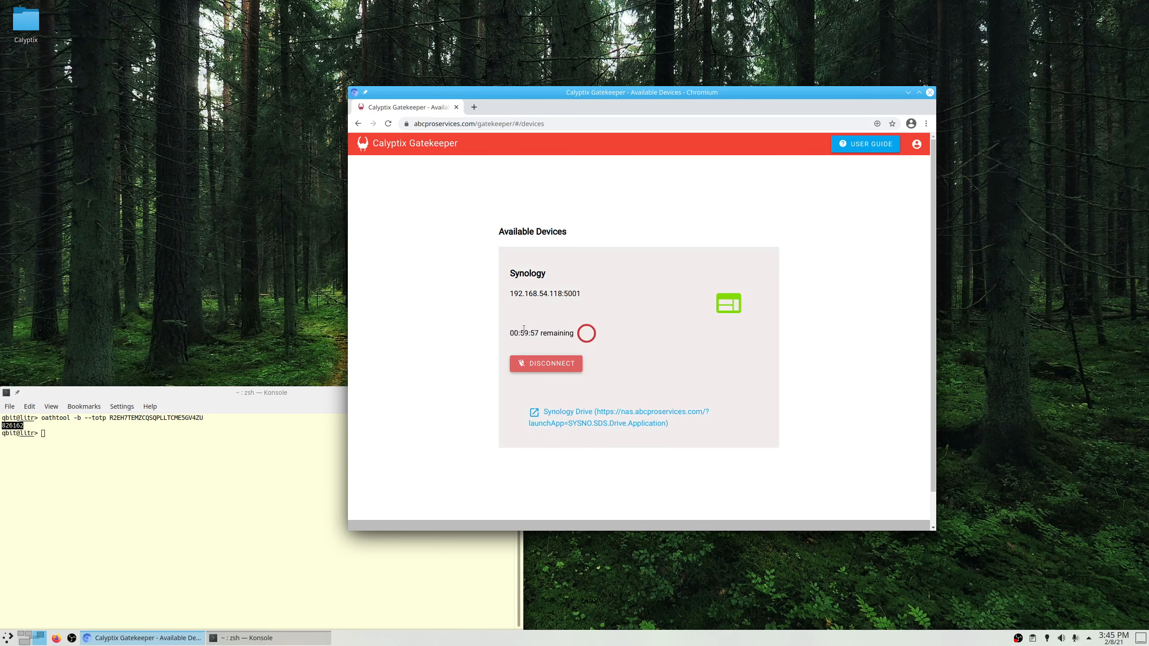
mouse_move(521, 333)
left_mouse_down()
mouse_move(548, 331)
mouse_move(538, 331)
left_mouse_up()
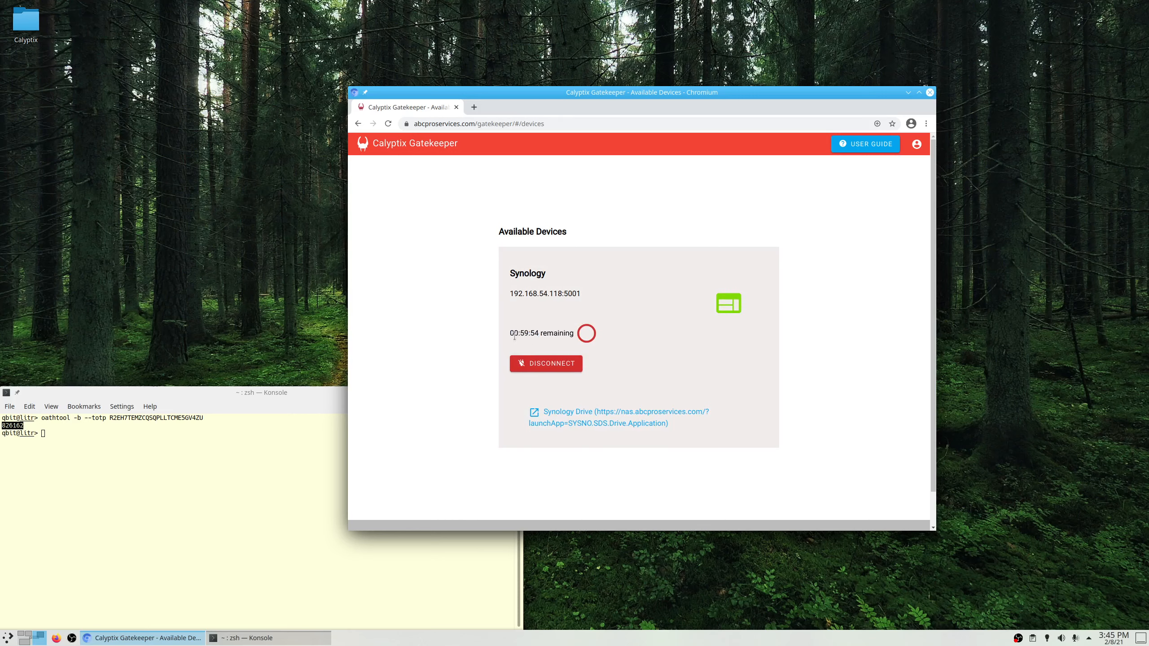
Open the Synology Drive link, sign in with the NAS username and password, and decline saving it.
left_click(571, 426)
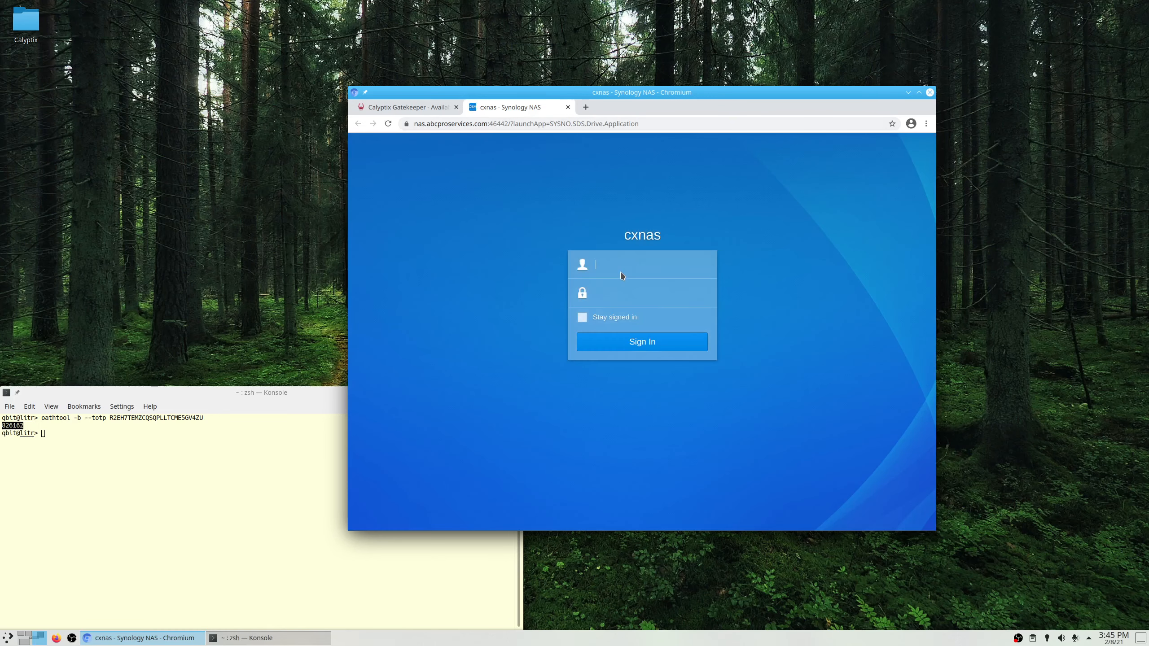
key("Tab")
type("********")
key("Return")
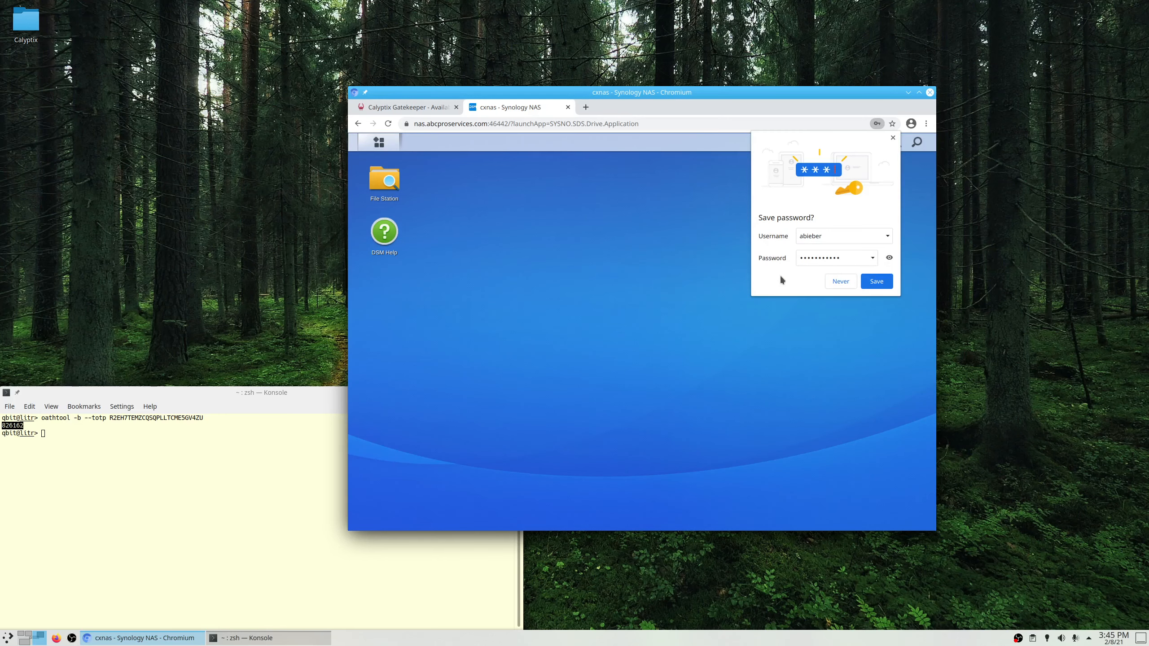
left_click(840, 281)
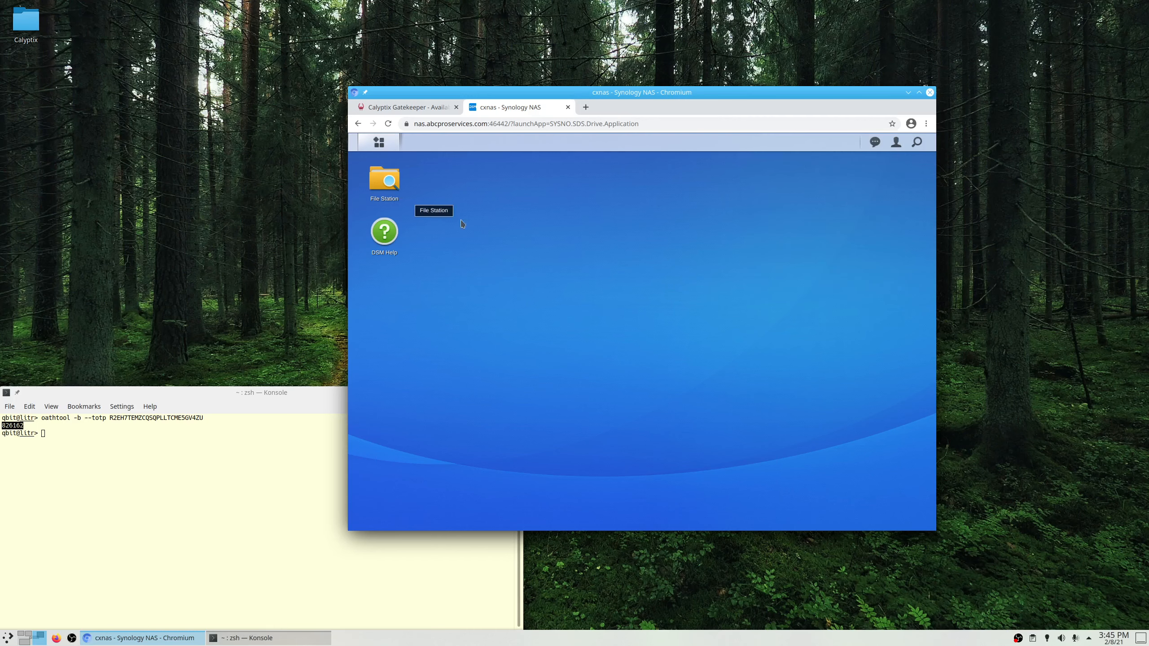
Launch Synology Drive from the DSM application menu, checking its launchApp address.
left_click_drag(538, 123, 653, 123)
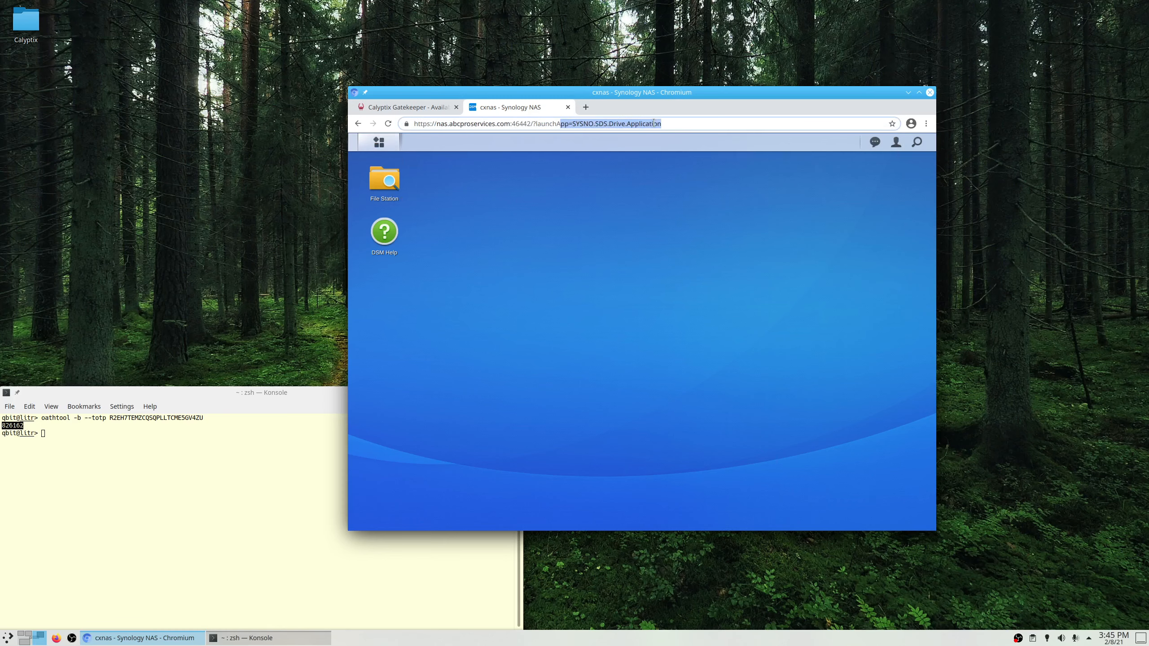
left_click(653, 122)
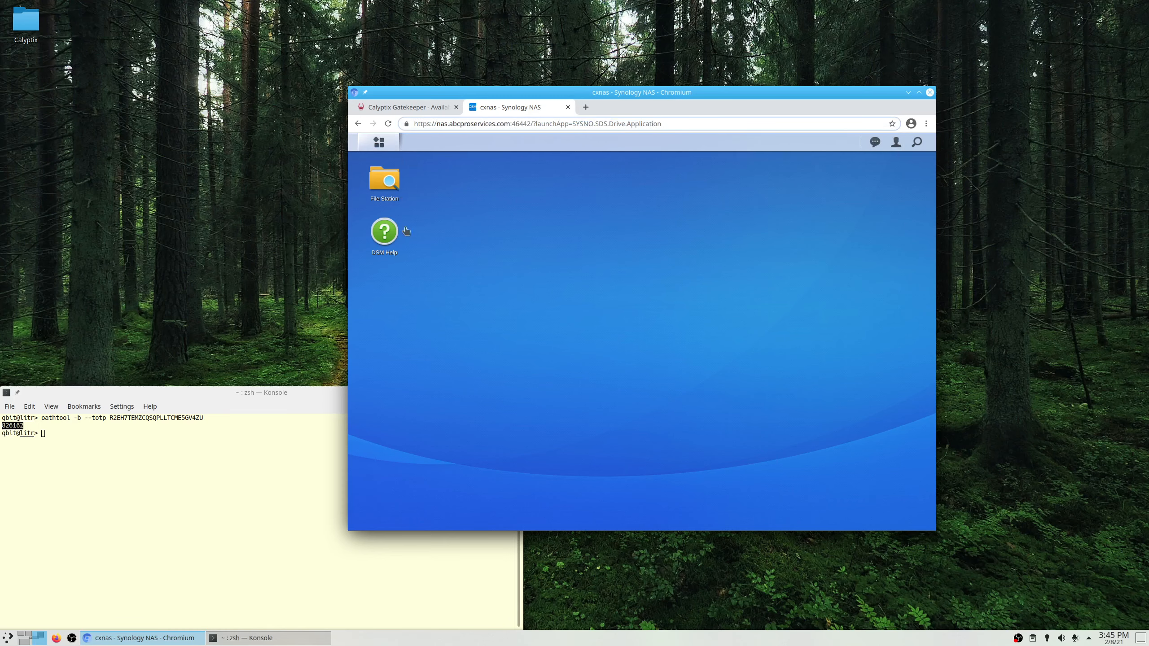
left_click(379, 143)
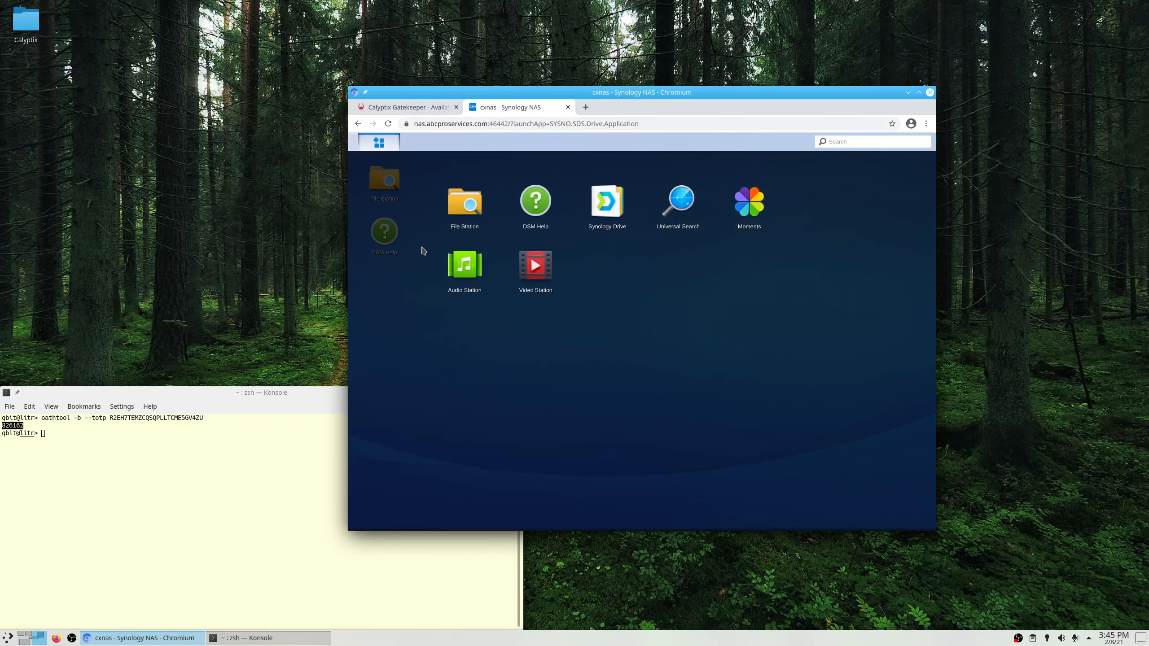
left_click(606, 214)
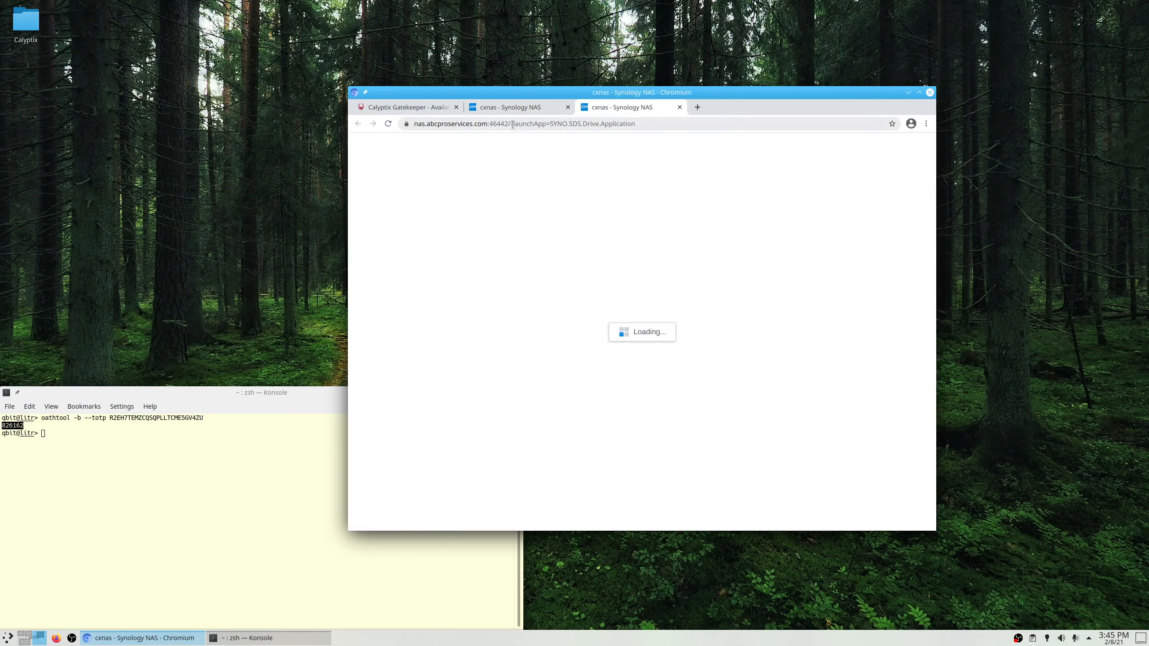
left_click_drag(511, 124, 657, 108)
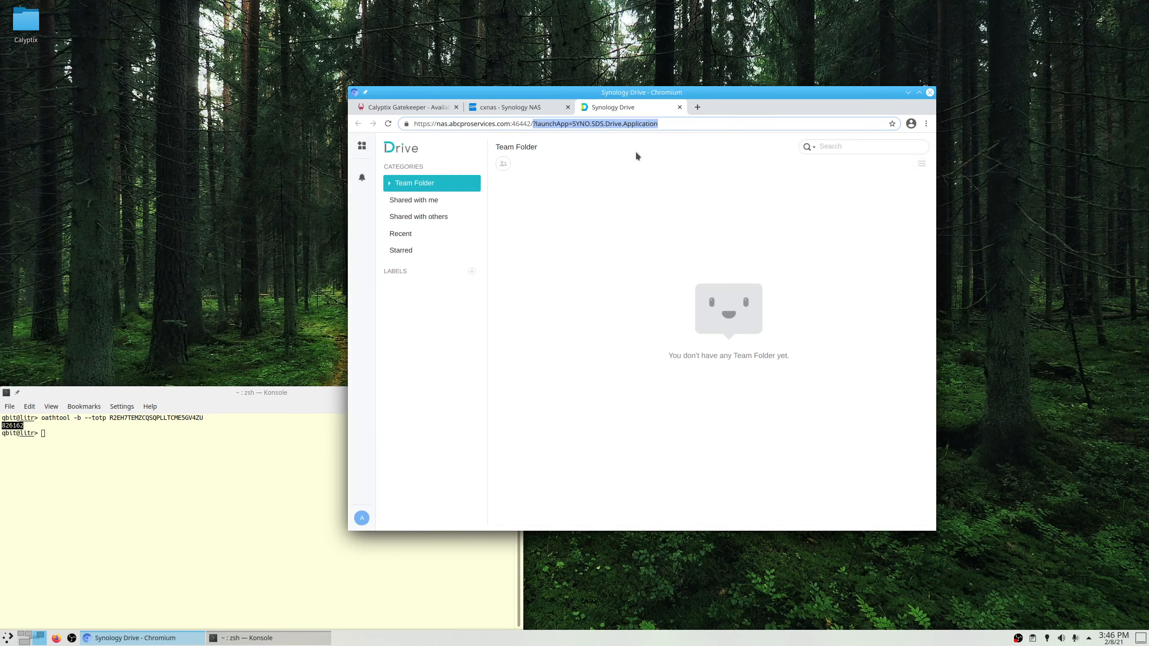
End the Synology connection session from the Gatekeeper Available Devices page.
left_click(487, 111)
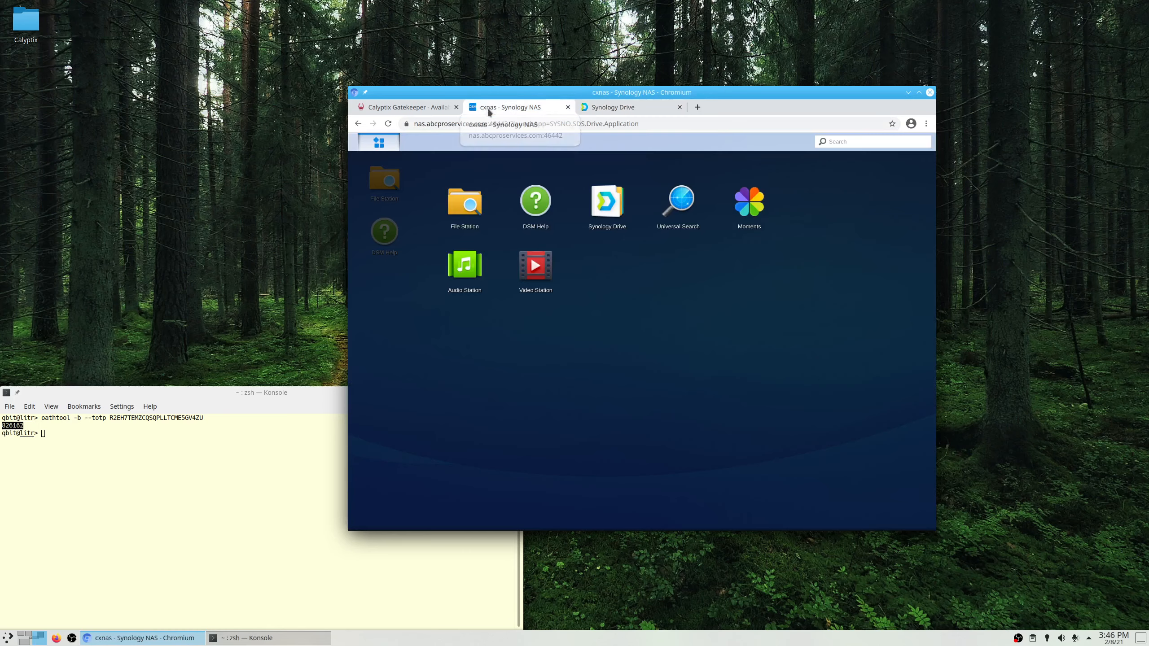
left_click(436, 112)
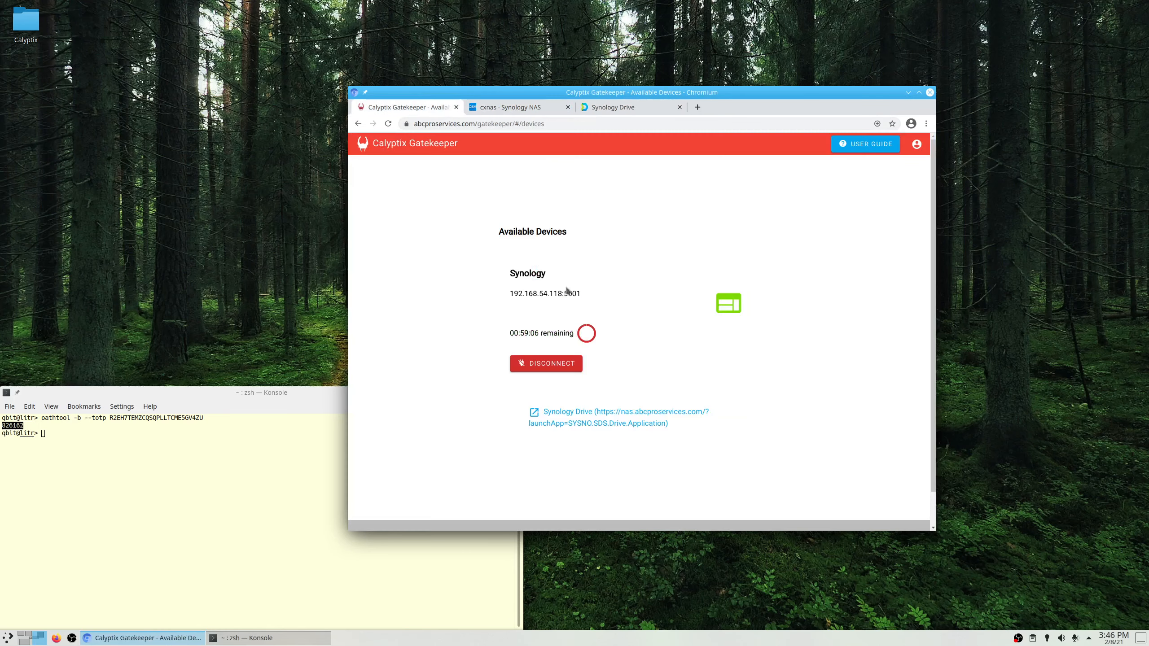
left_click(564, 364)
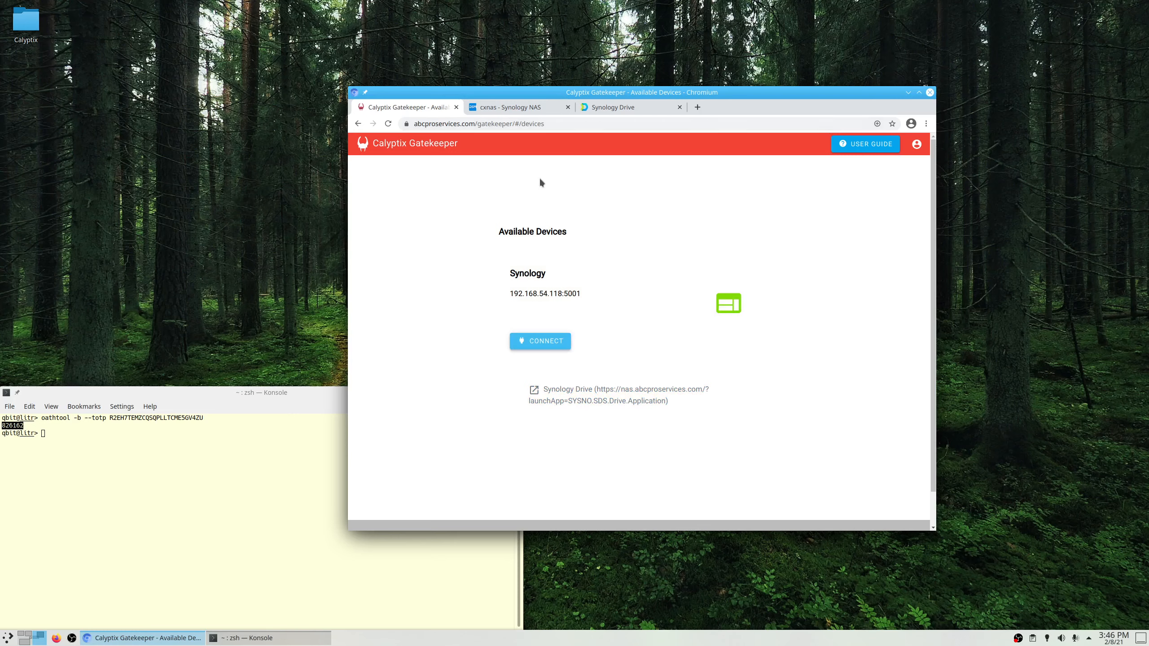
Reload the Synology Drive and NAS tabs, which now refuse connection, and close both.
left_click(584, 112)
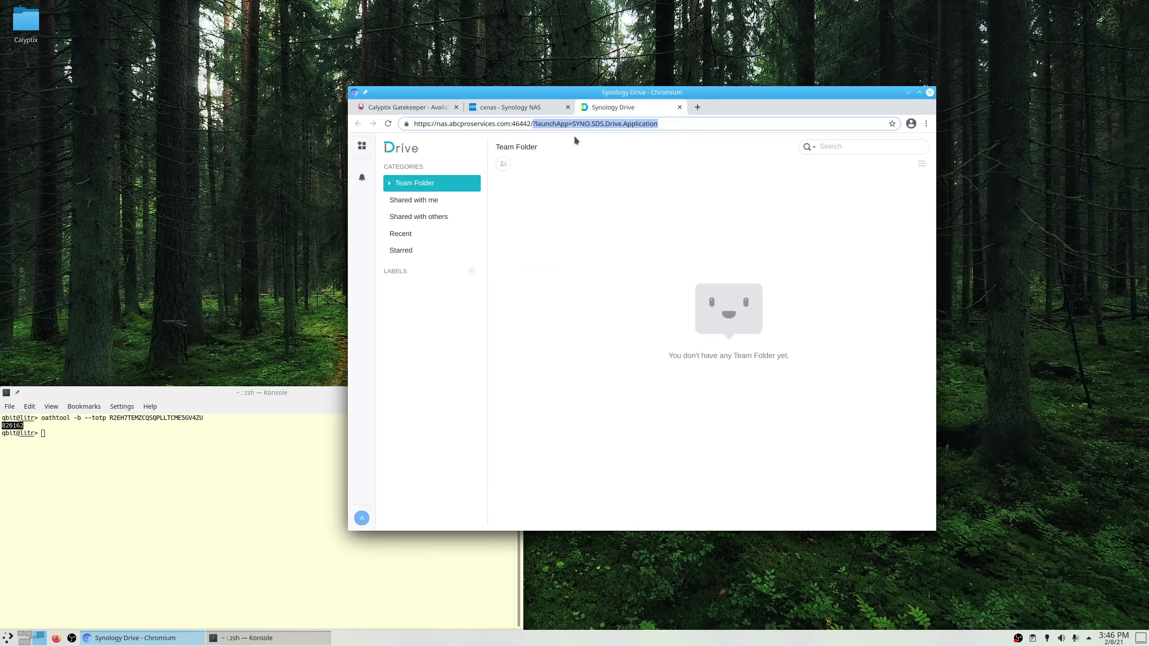
left_click(610, 186)
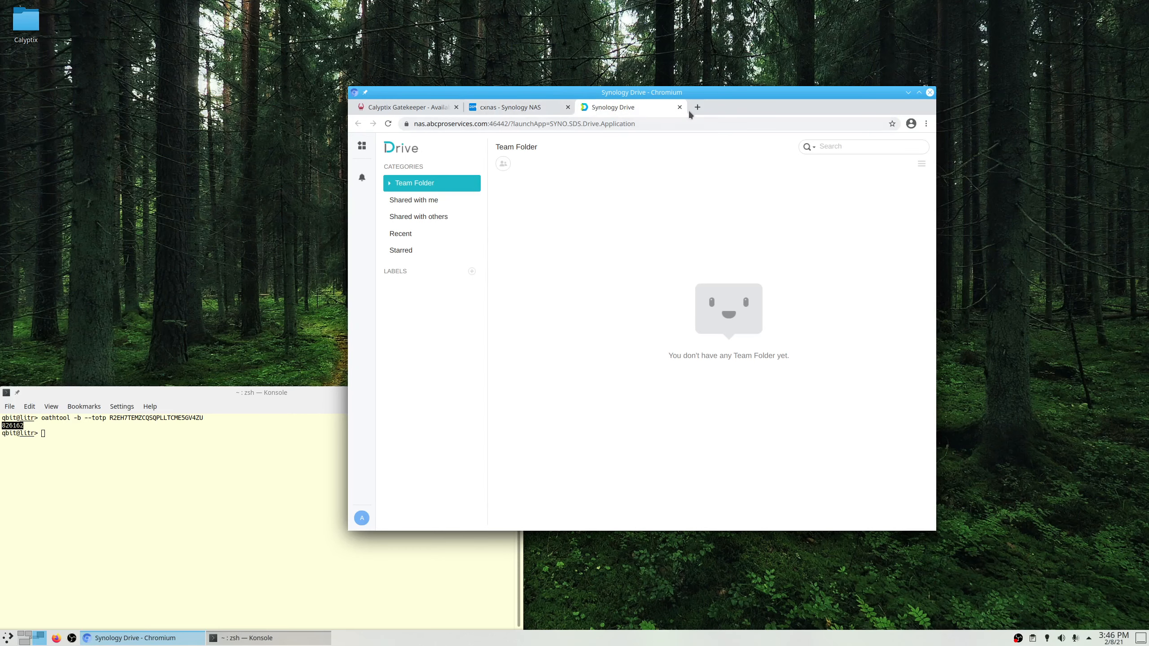
left_click(392, 125)
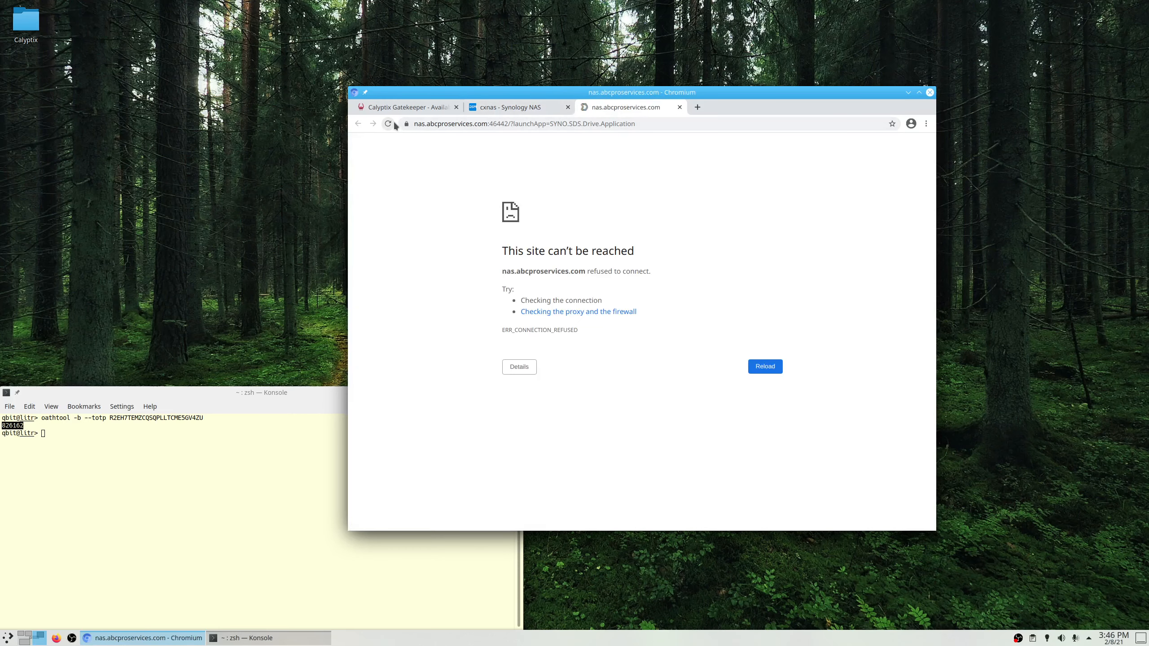
left_click(524, 109)
left_click(385, 125)
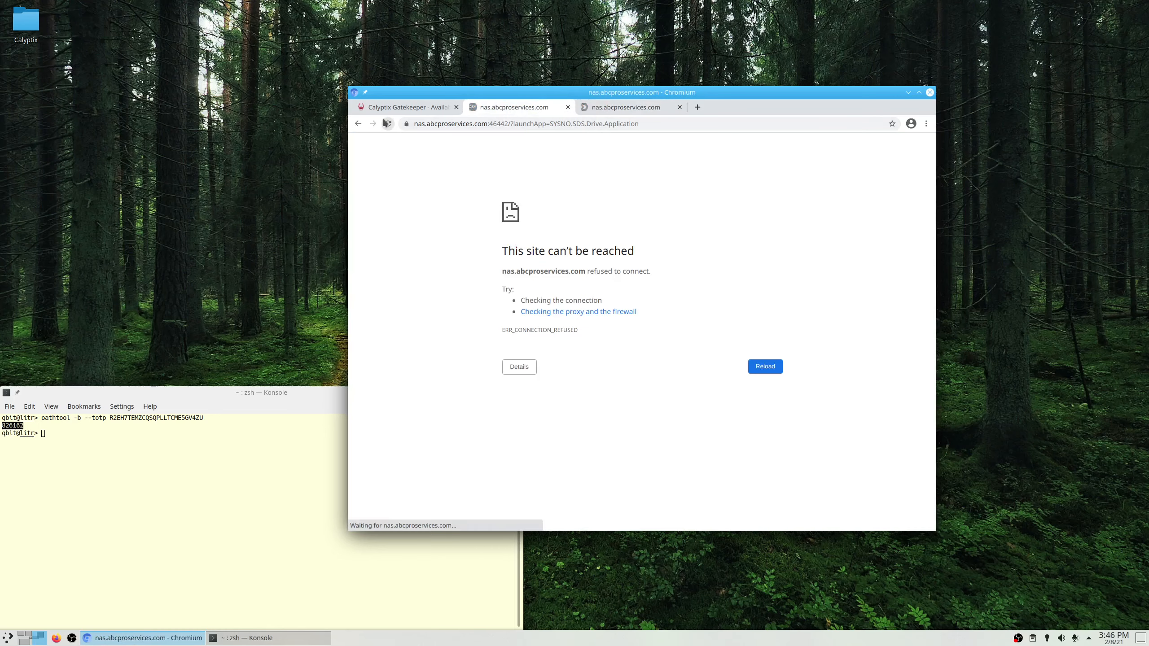
left_click(413, 109)
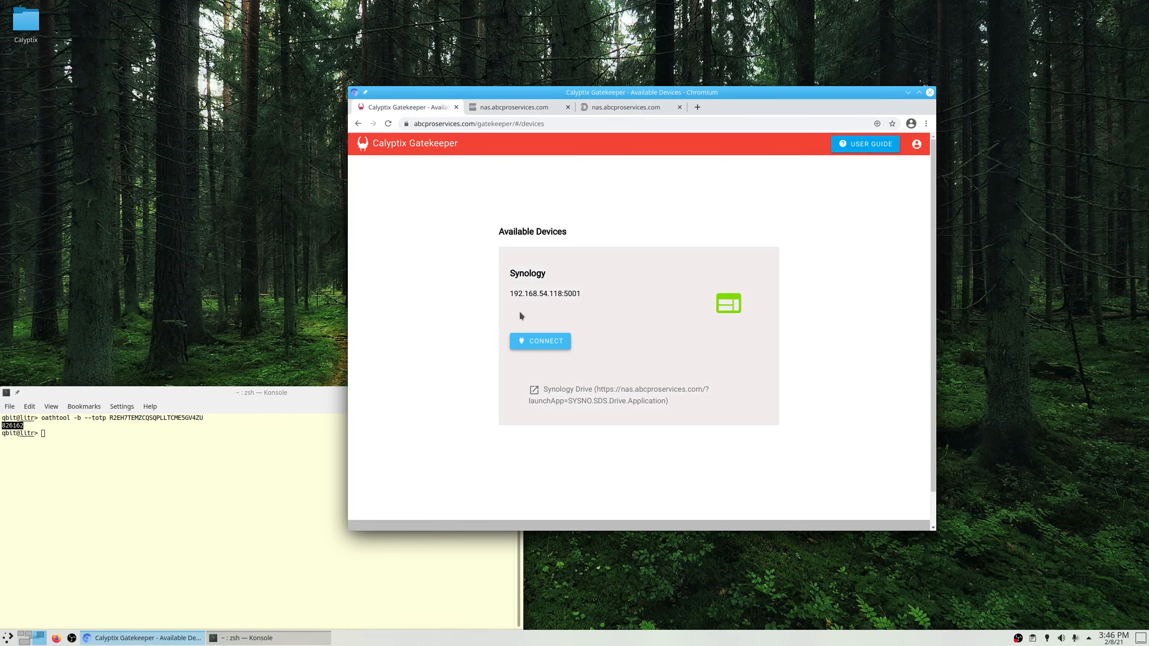
left_click(522, 105)
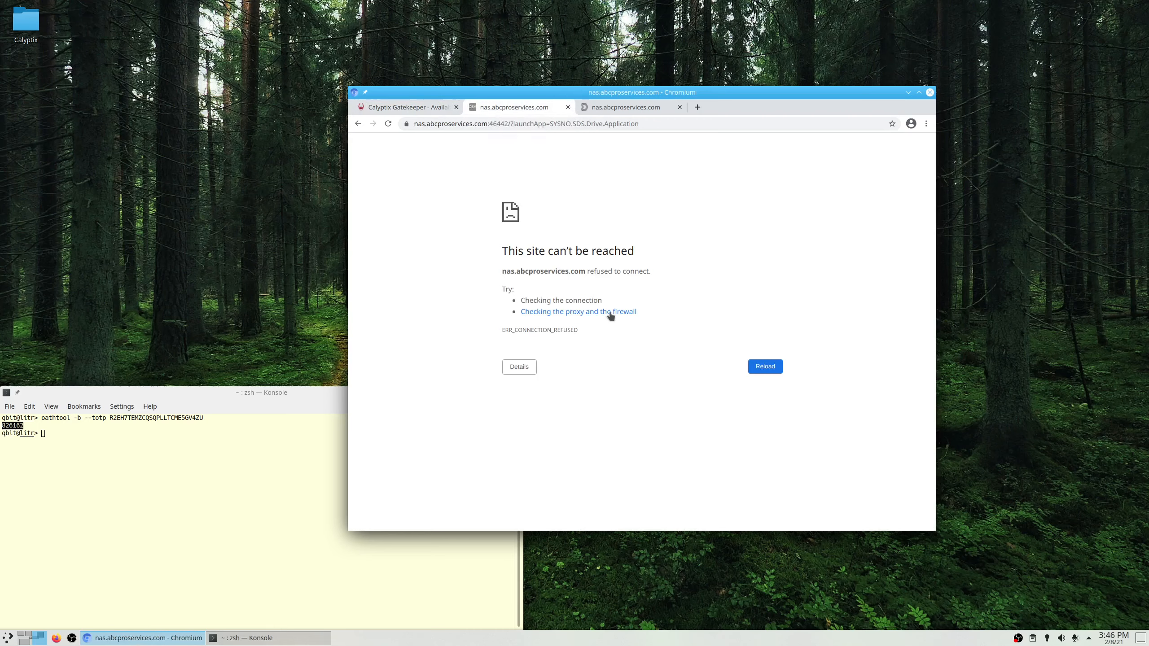
left_click(568, 107)
left_click(568, 107)
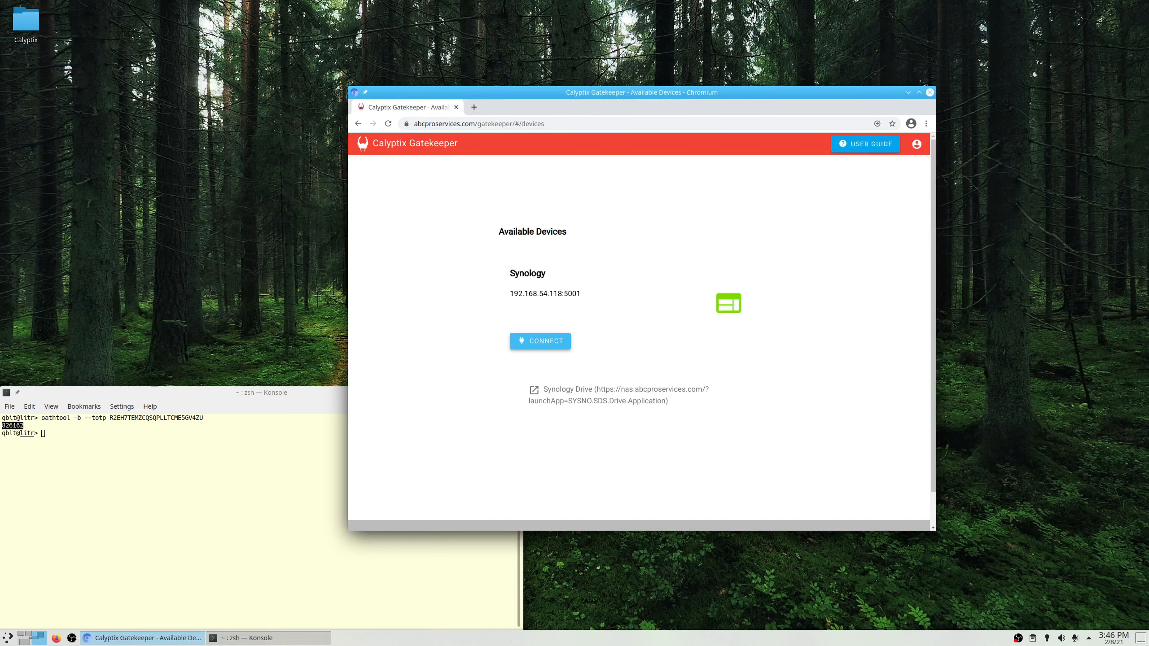
Edit the Synology rule in AccessEnforcer and remove its old Synology Drive URL.
left_click(27, 638)
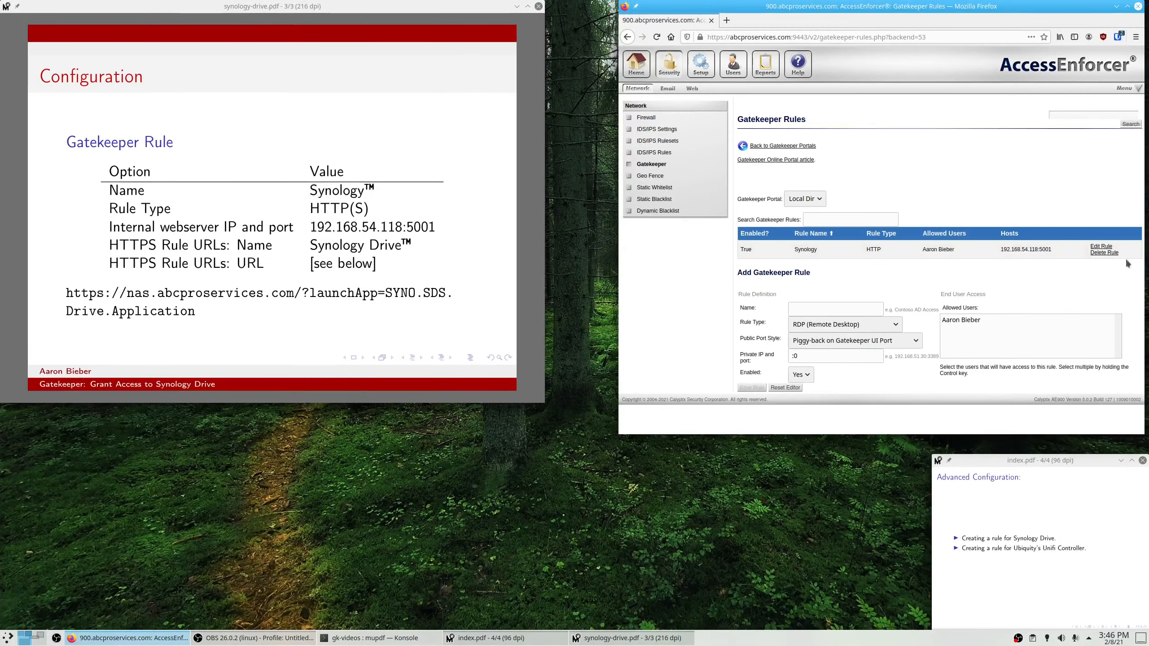
left_click(1100, 247)
scroll(876, 288, "down", 3)
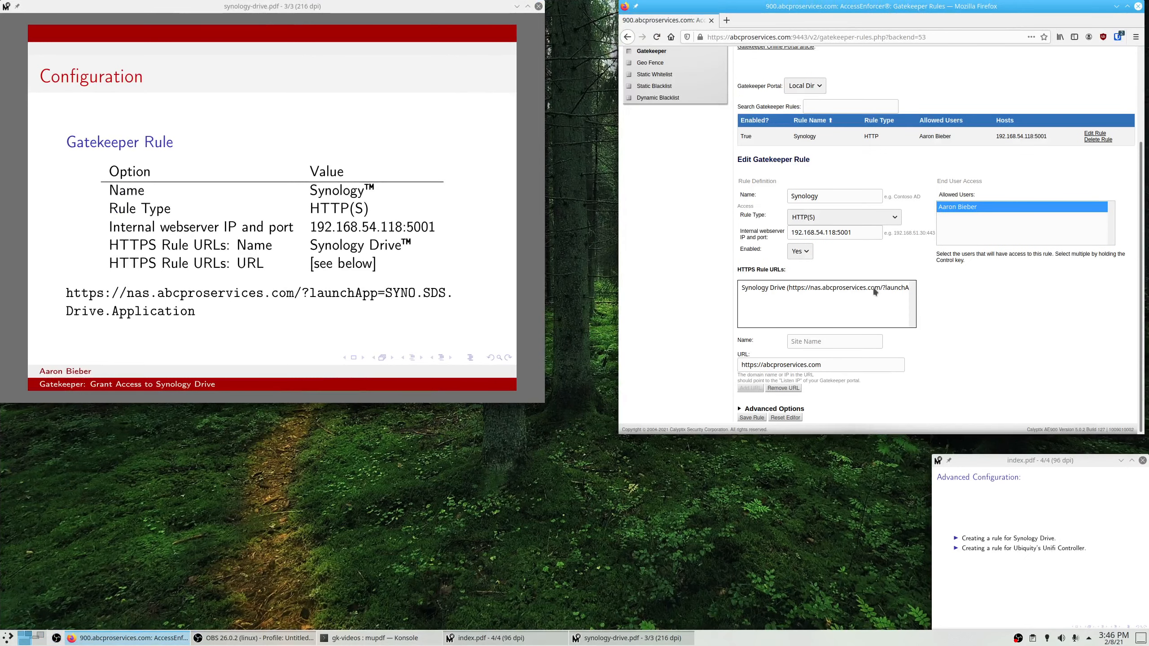
left_click(795, 287)
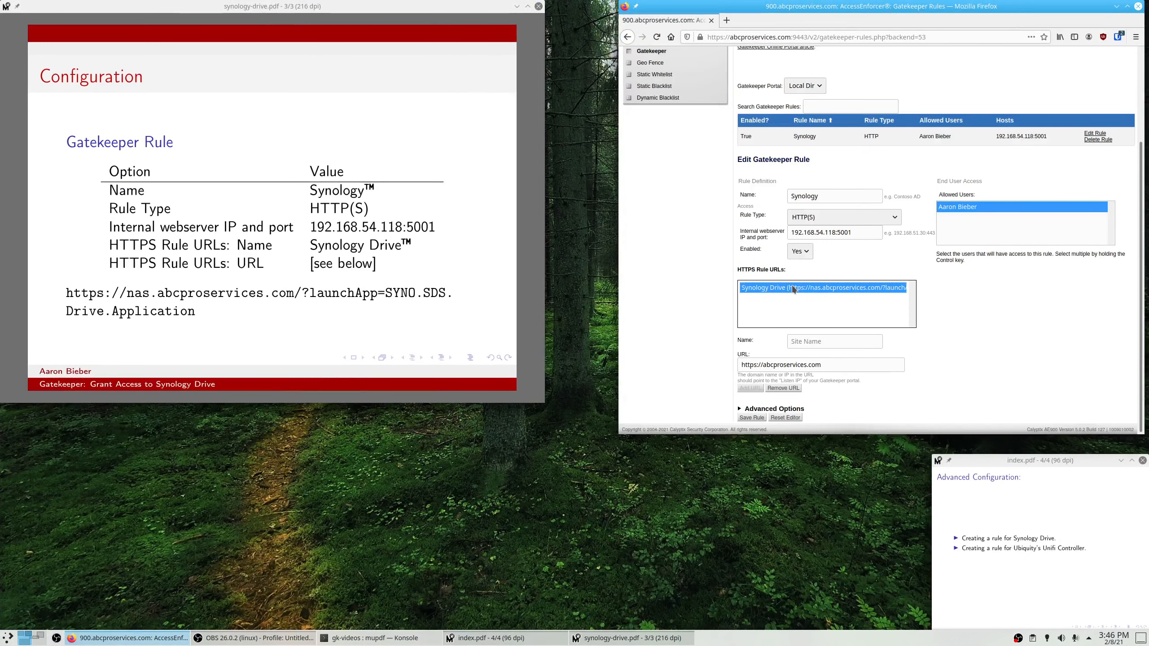
left_click(780, 388)
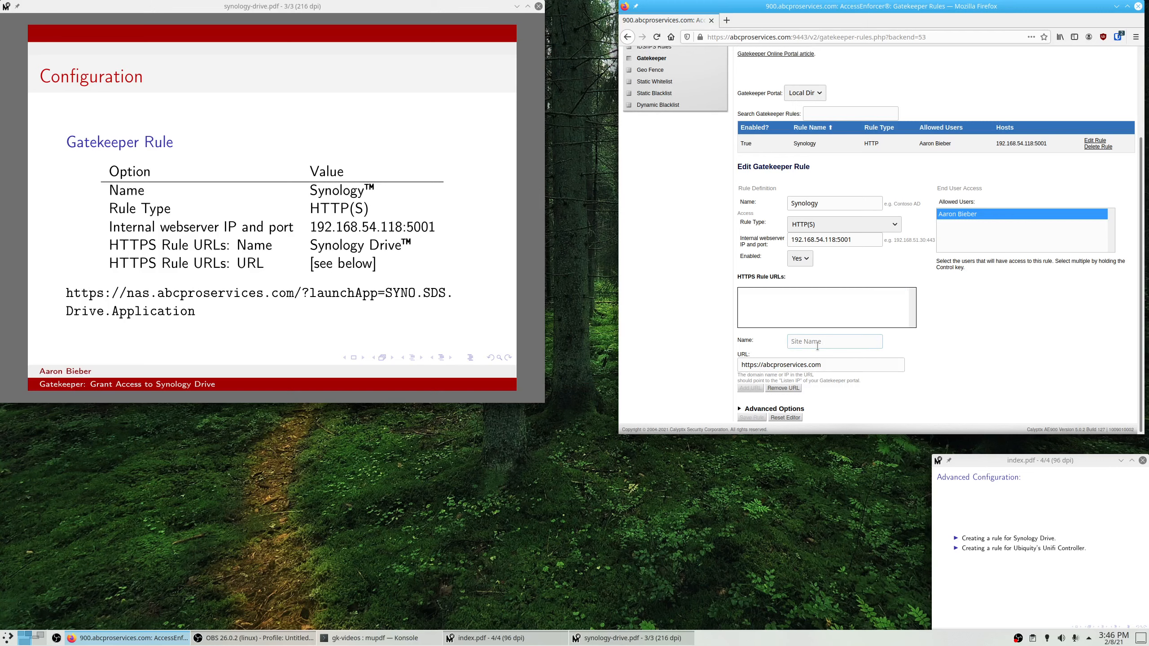
type("R")
type("ynolo")
key("BackSpace")
key("BackSpace")
key("BackSpace")
key("BackSpace")
key("BackSpace")
key("BackSpace")
type("Synol")
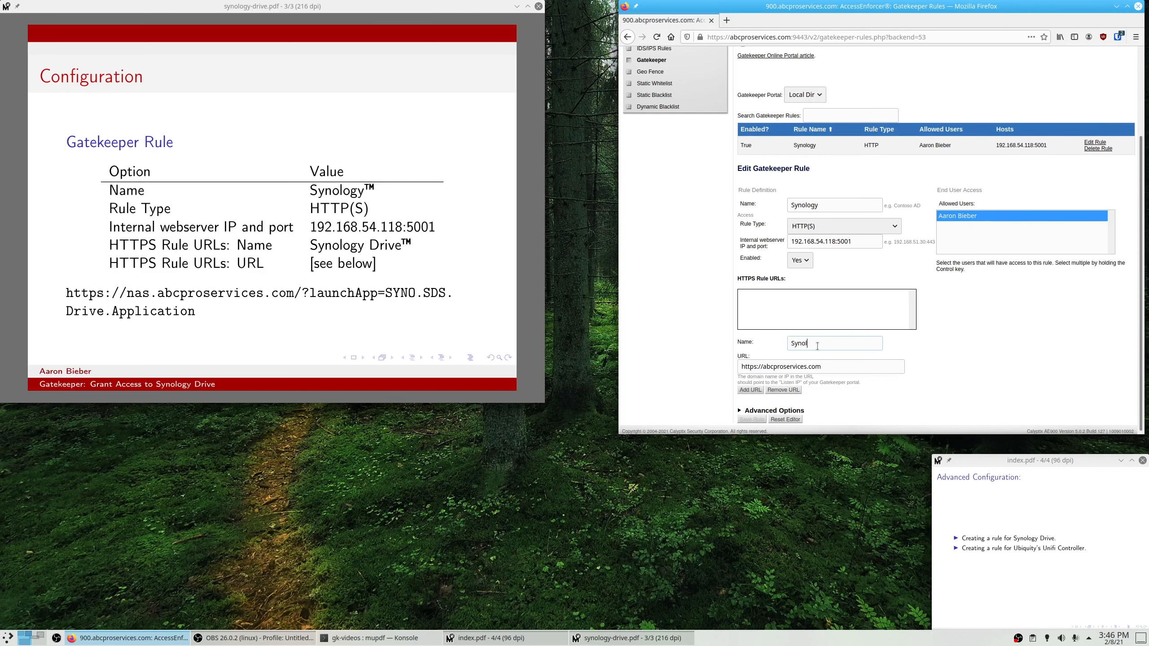
type("ogy Driver")
type("?launchApp=SYNO.SDS.Drive.Application")
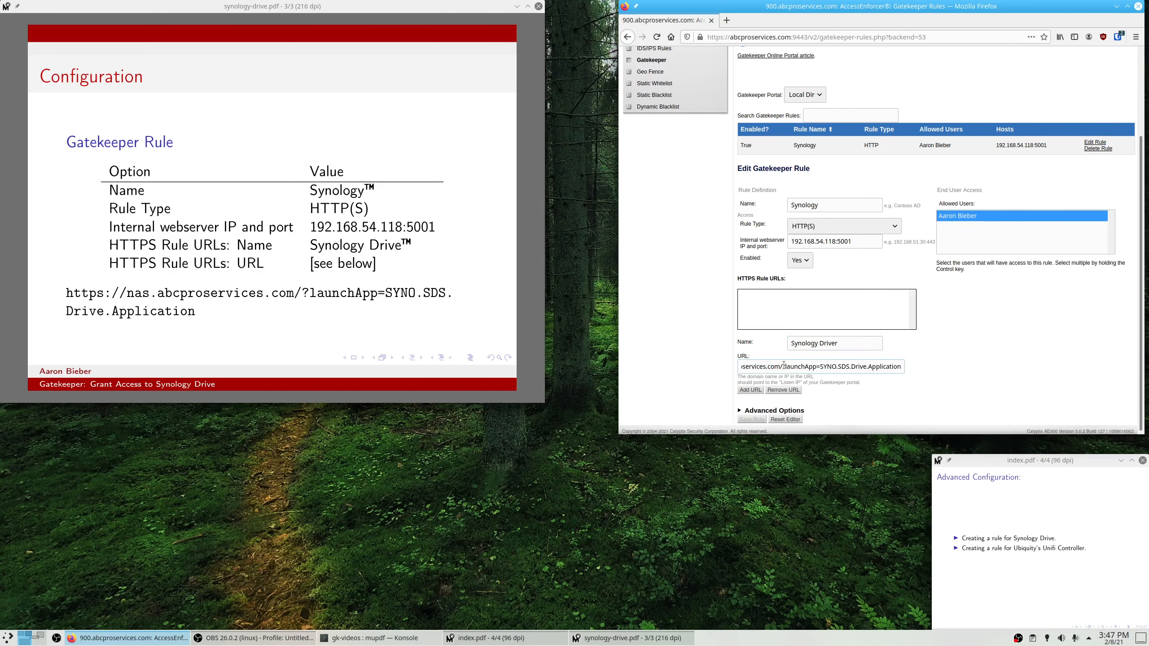
key("Left")
key("Left")
key("Left")
key("Left")
key("Left")
key("Left")
key("Left")
key("Left")
key("Left")
key("Left")
key("Left")
key("Left")
key("Left")
key("Left")
key("Left")
key("Left")
key("Left")
key("Left")
key("Left")
key("Left")
type("nas.")
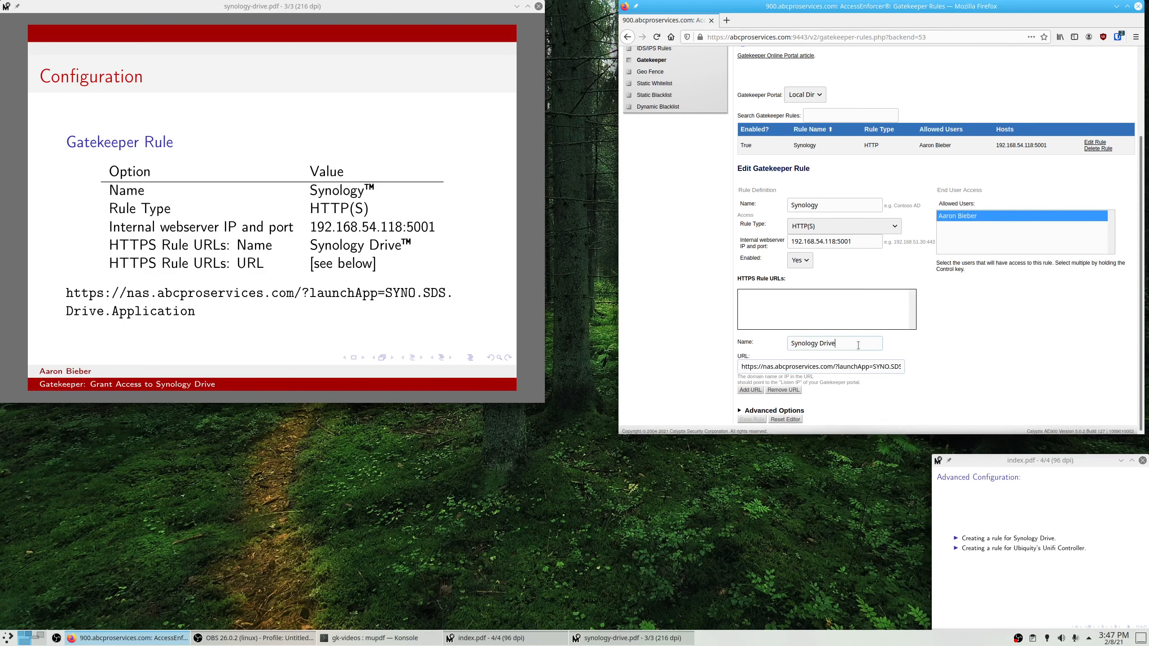
left_click(758, 392)
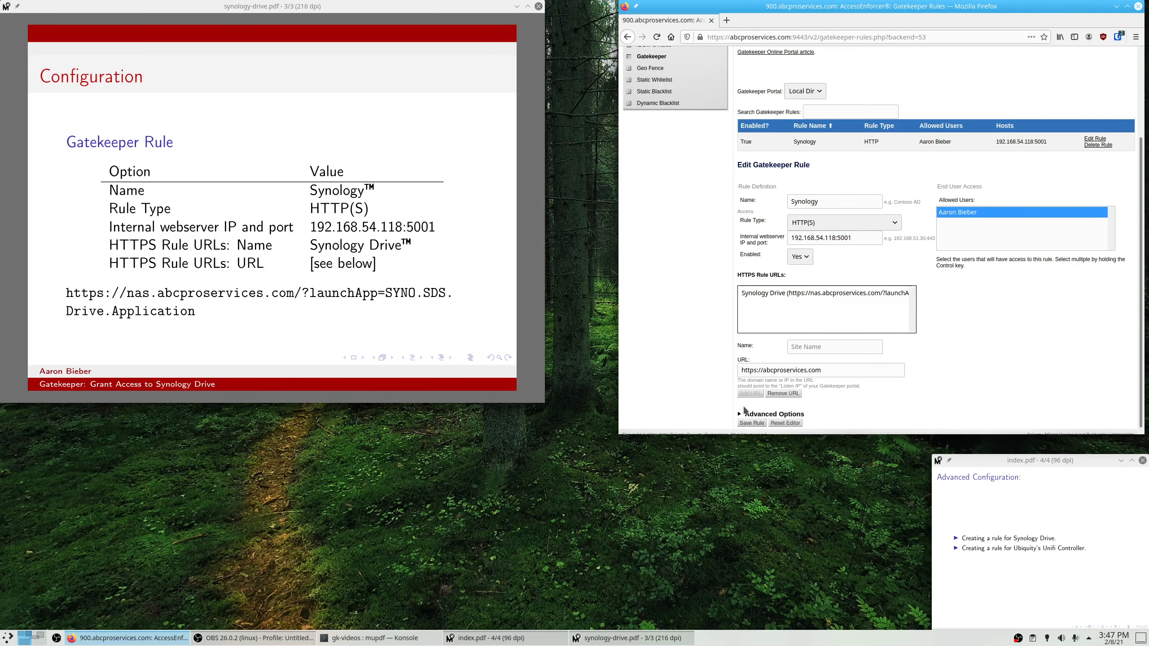
left_click(758, 426)
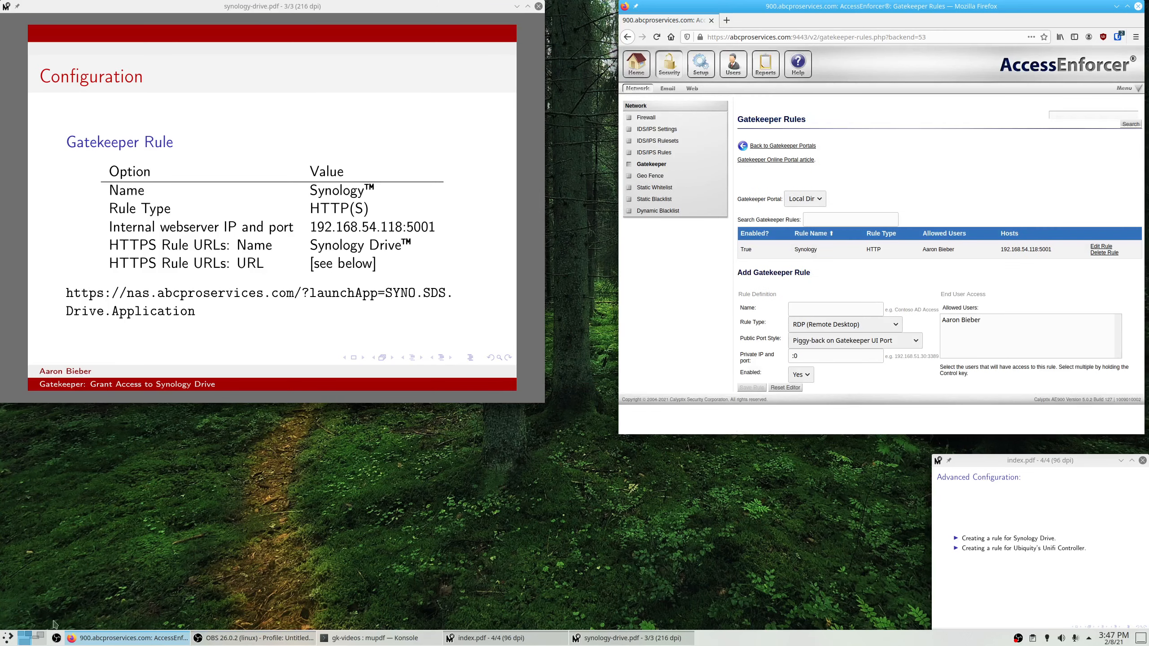
Connect to the Synology card and open Synology Drive at nas.abcproservices.com:46442, showing an empty Team Folder.
left_click(38, 638)
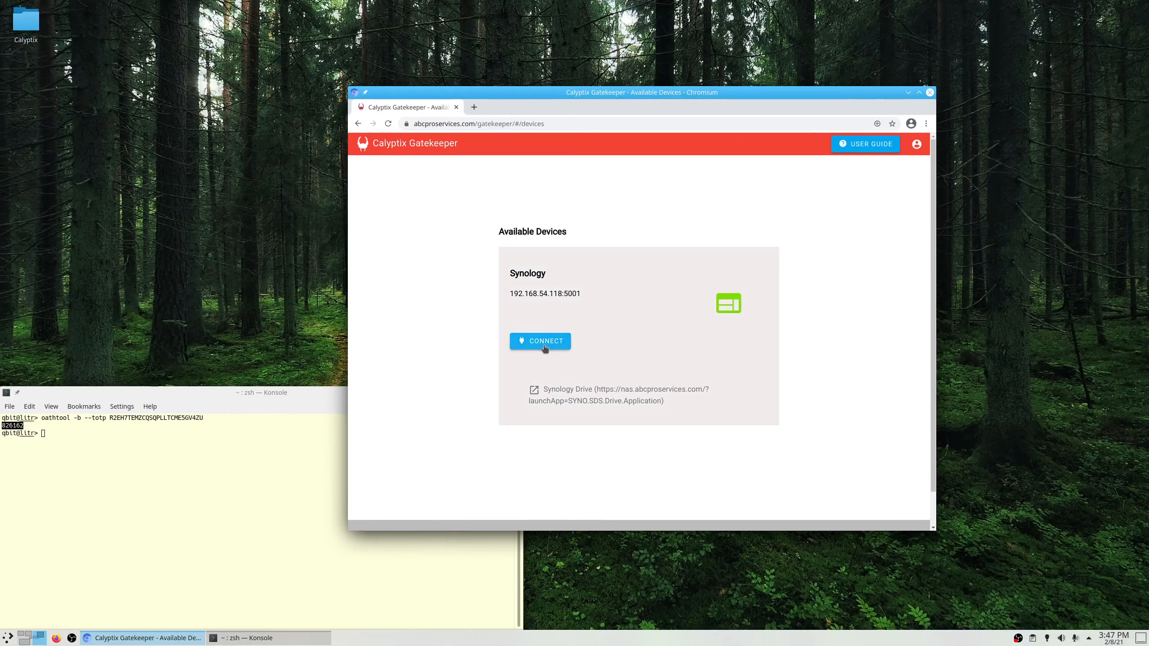
left_click(544, 342)
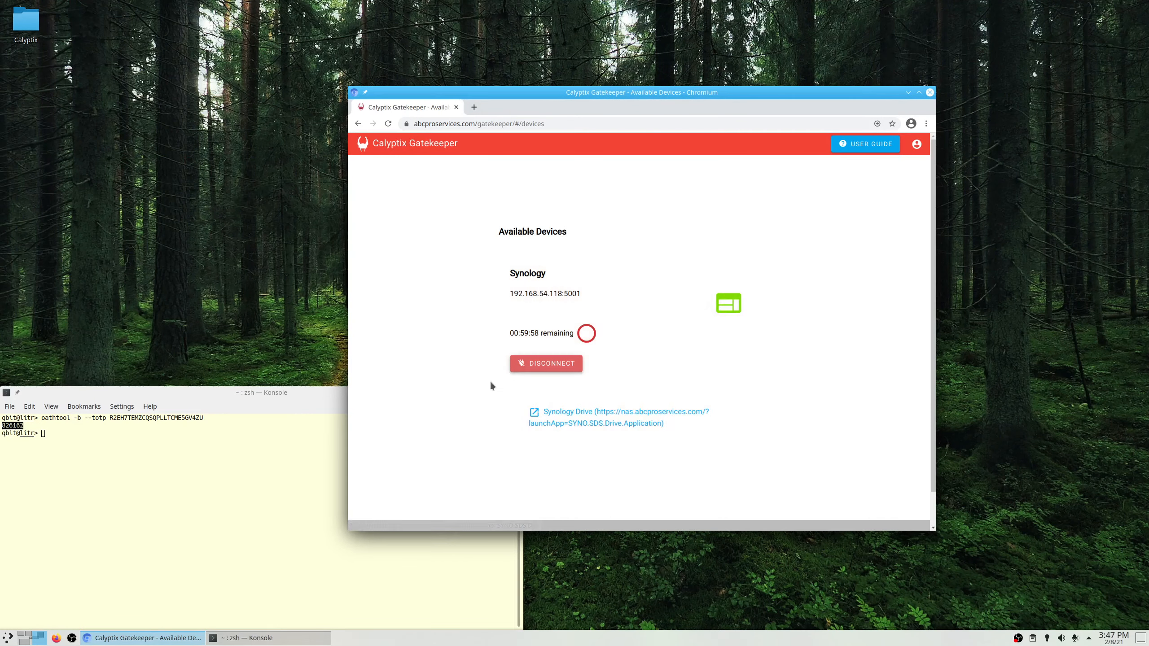
left_click(594, 421)
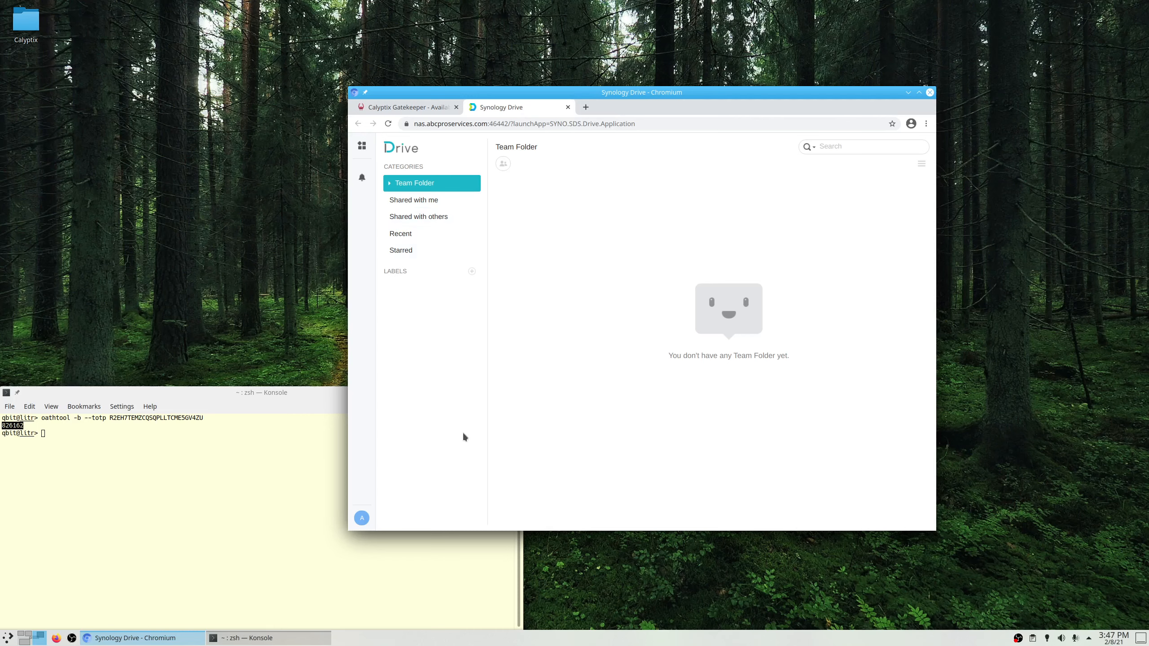
left_click(21, 640)
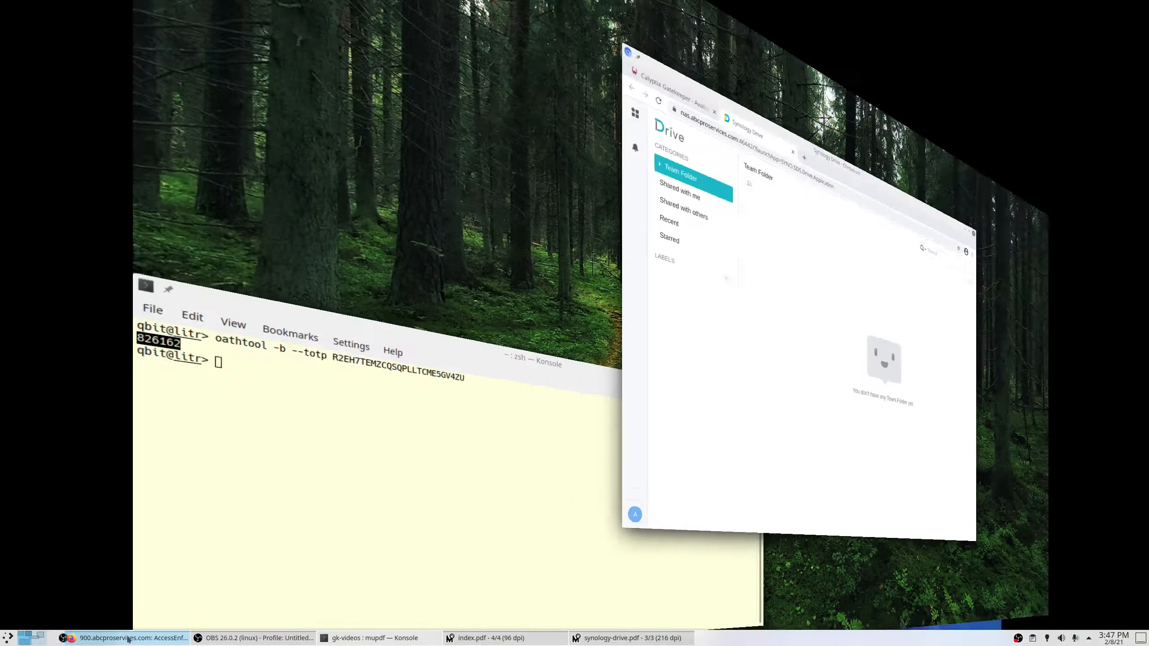